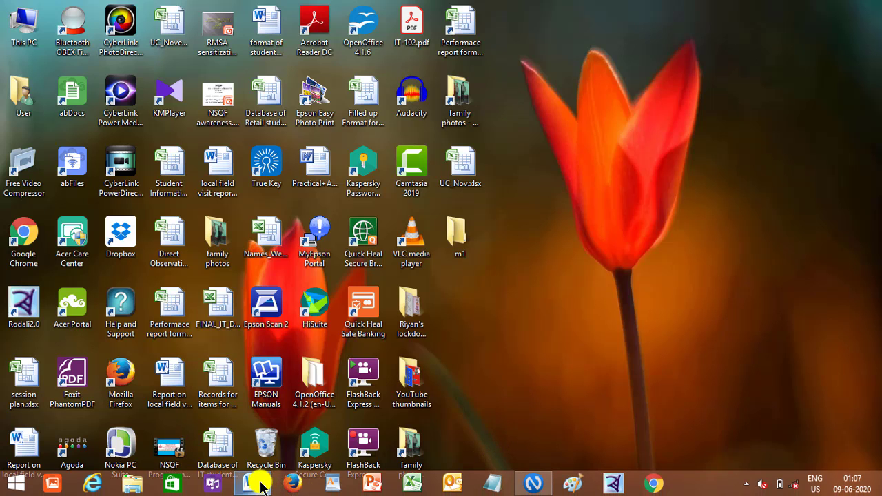
Switch to Microsoft Word and bring up the Open dialog at the Documents folder.
{"action": "left_click", "coordinate": [253, 487]}
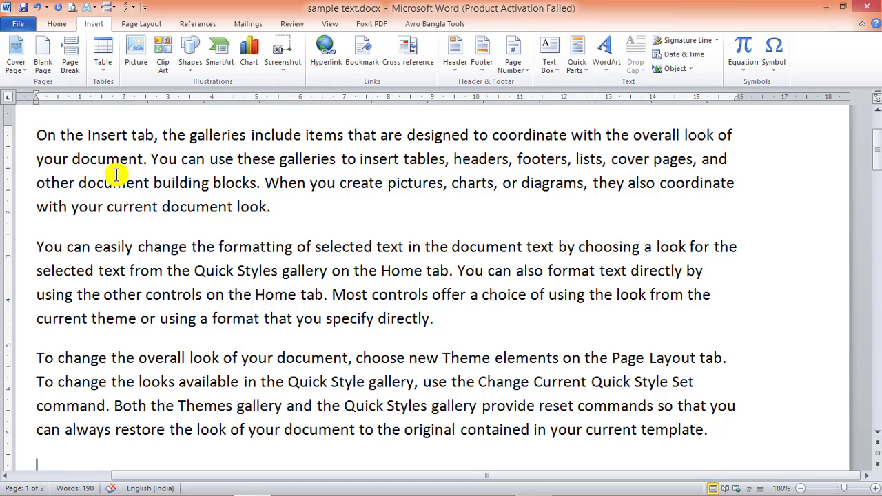
{"action": "left_click", "coordinate": [16, 25]}
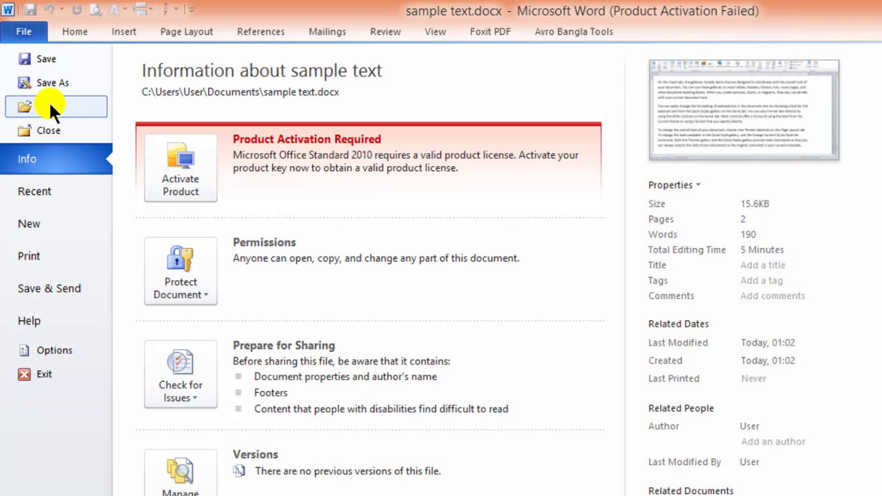
{"action": "left_click", "coordinate": [48, 105]}
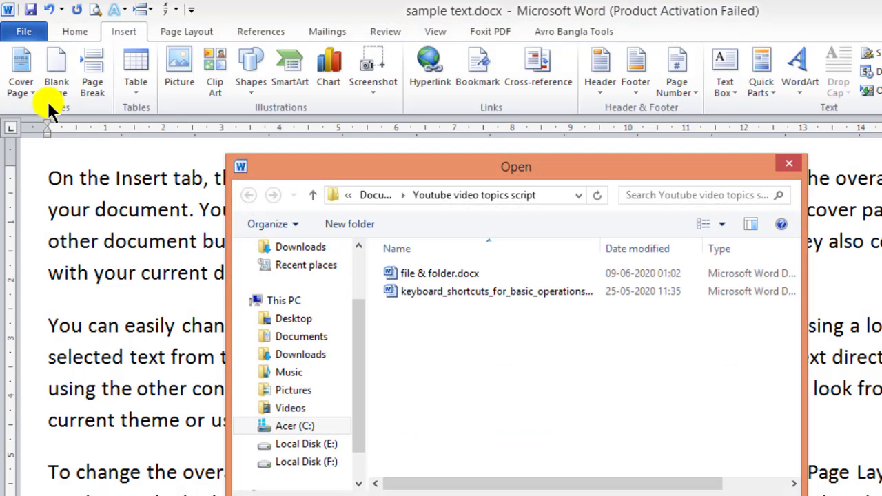
{"action": "left_click", "coordinate": [292, 336]}
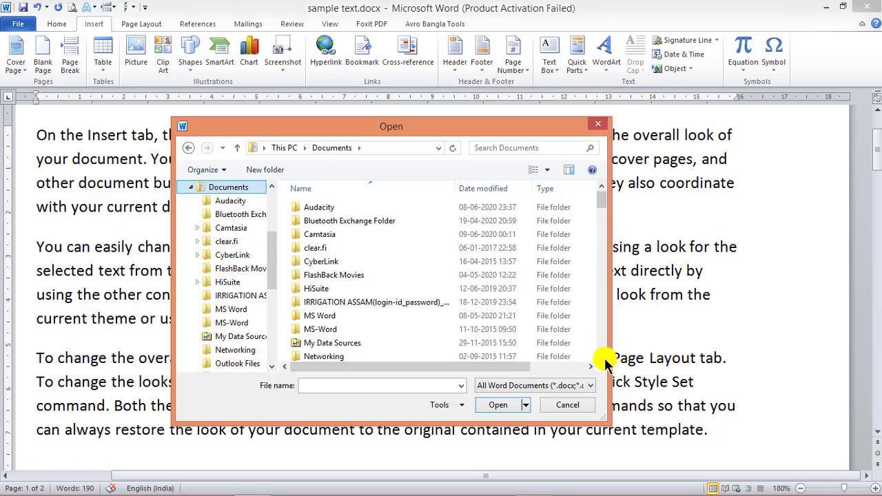
Find sample text.docx in the Documents folder and open it.
{"action": "scroll", "coordinate": [601, 359], "scroll_direction": "down", "scroll_amount": 4}
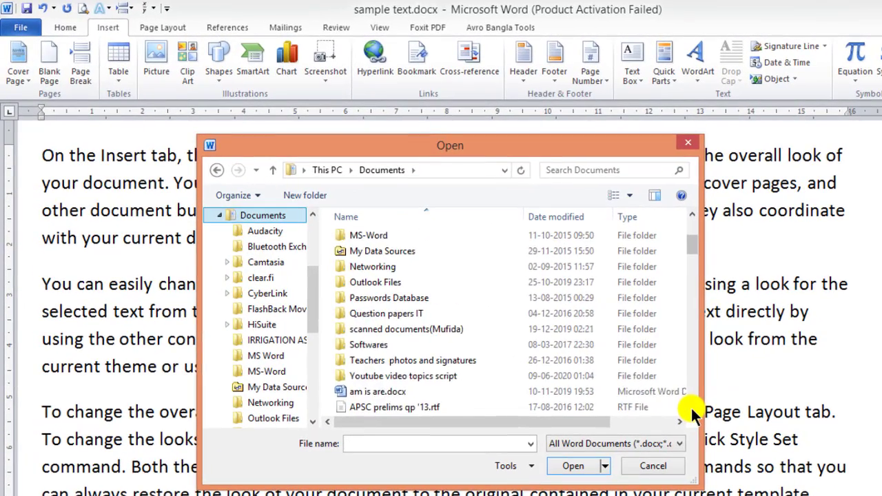
{"action": "scroll", "coordinate": [691, 406], "scroll_direction": "down", "scroll_amount": 3}
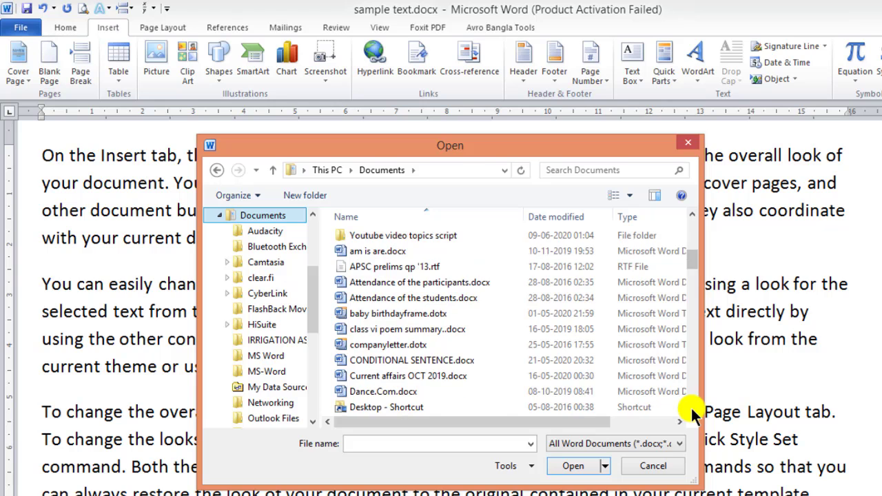
{"action": "scroll", "coordinate": [691, 406], "scroll_direction": "down", "scroll_amount": 3}
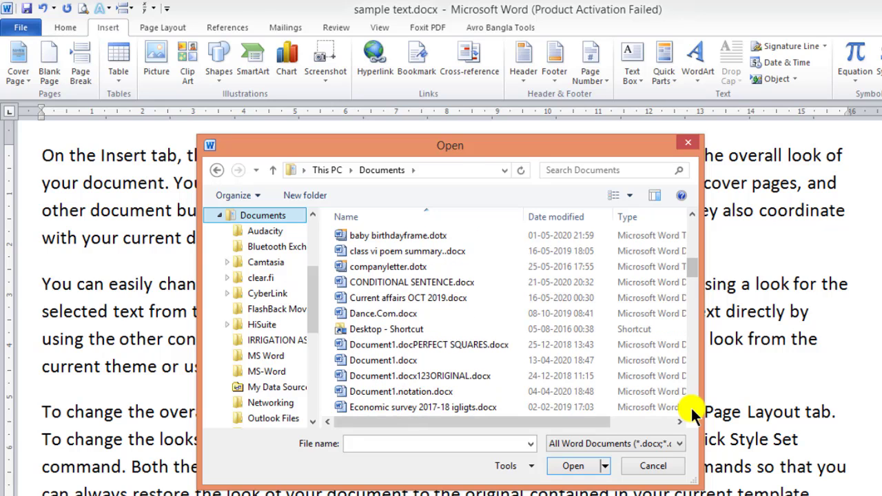
{"action": "scroll", "coordinate": [691, 406], "scroll_direction": "down", "scroll_amount": 5}
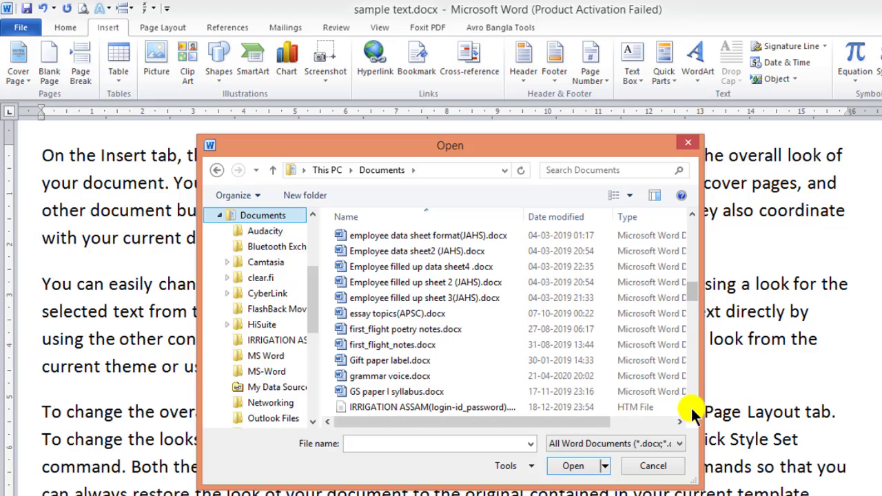
{"action": "scroll", "coordinate": [690, 406], "scroll_direction": "down", "scroll_amount": 6}
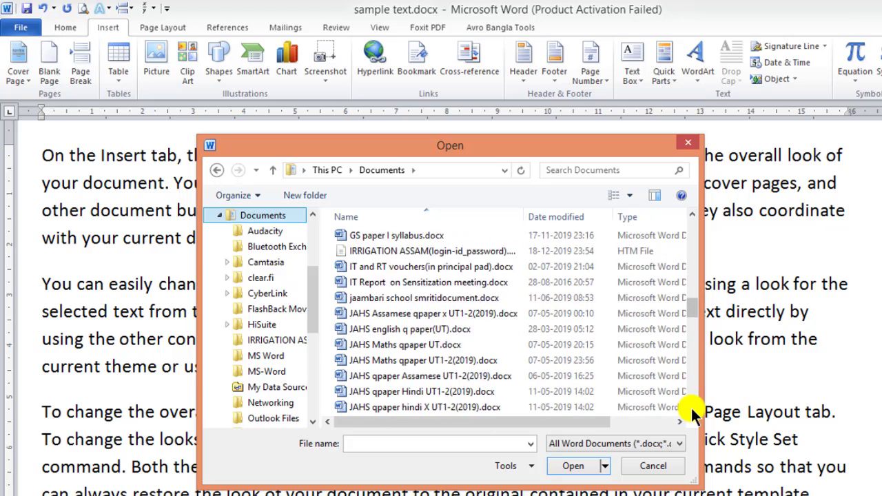
{"action": "scroll", "coordinate": [690, 406], "scroll_direction": "down", "scroll_amount": 8}
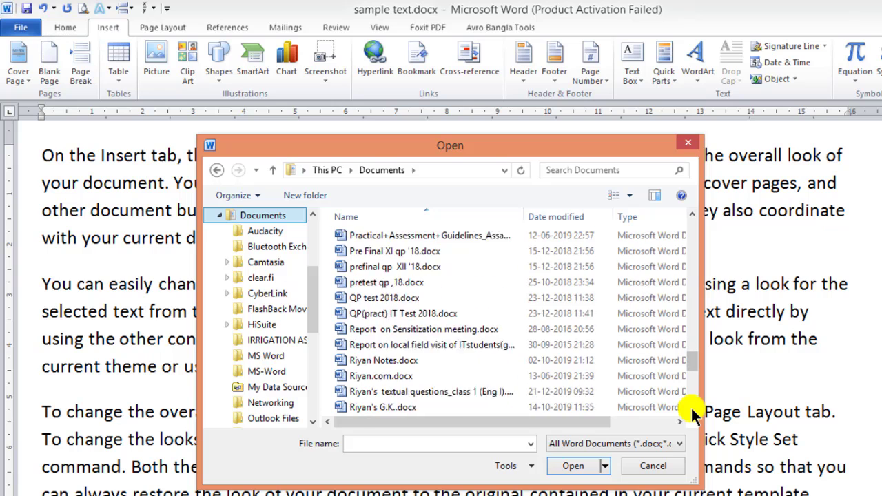
{"action": "scroll", "coordinate": [690, 406], "scroll_direction": "down", "scroll_amount": 6}
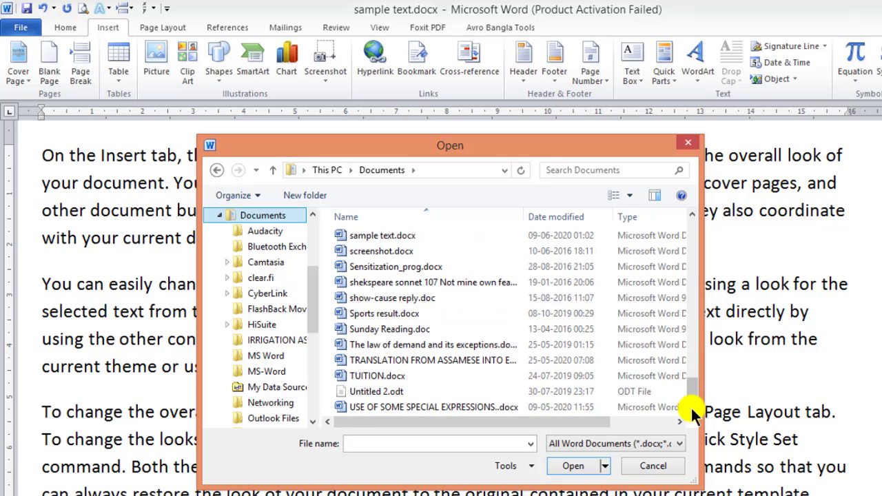
{"action": "left_click", "coordinate": [411, 240]}
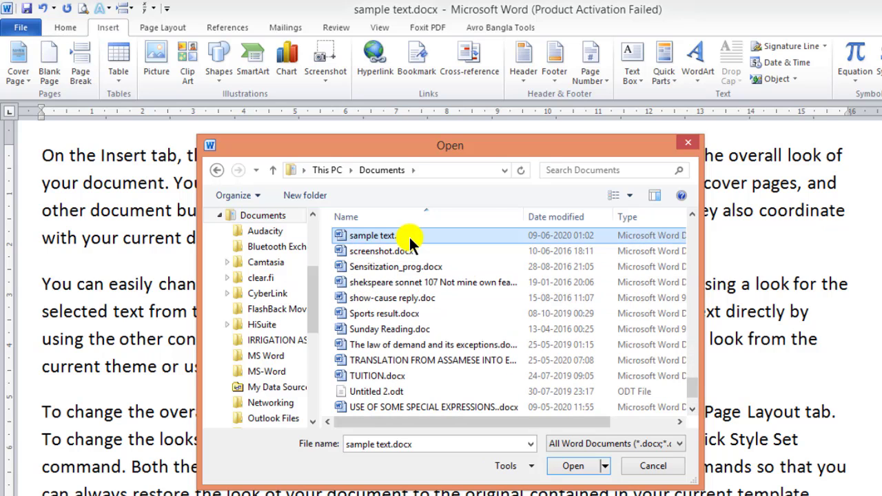
{"action": "left_click", "coordinate": [571, 466]}
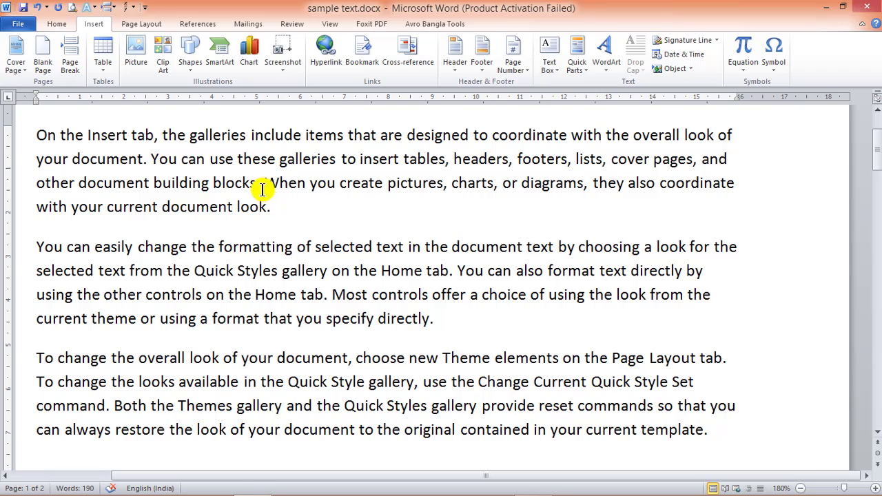
Delete the words "When you create" from the start of the first paragraph's last sentence, erasing forward character by character.
{"action": "left_click_drag", "start_coordinate": [268, 183], "coordinate": [305, 207]}
{"action": "left_click", "coordinate": [295, 203]}
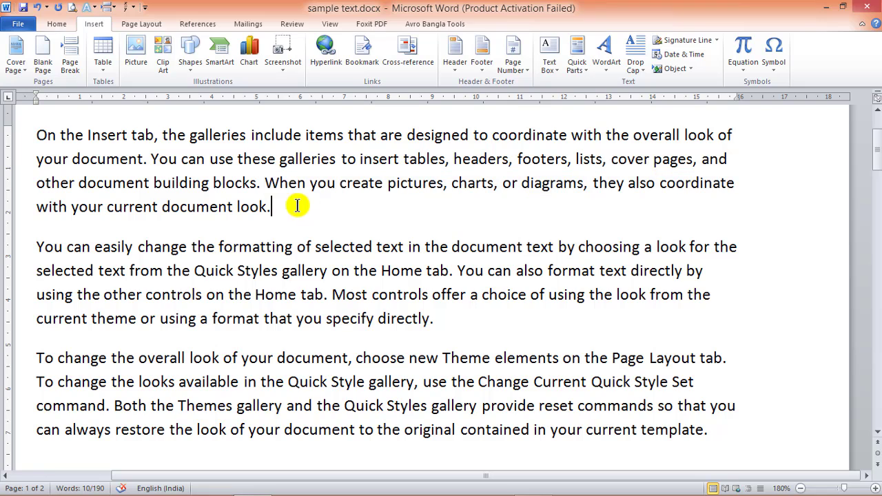
{"action": "left_click", "coordinate": [263, 182]}
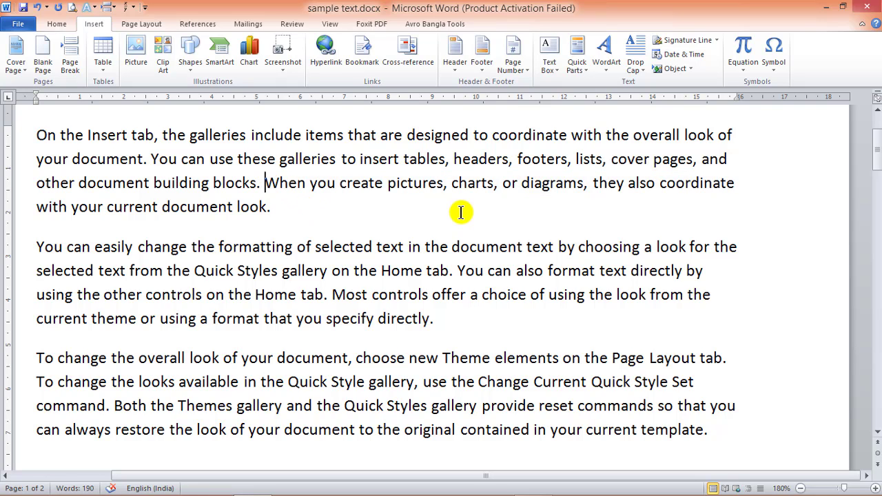
{"action": "key", "text": "Delete"}
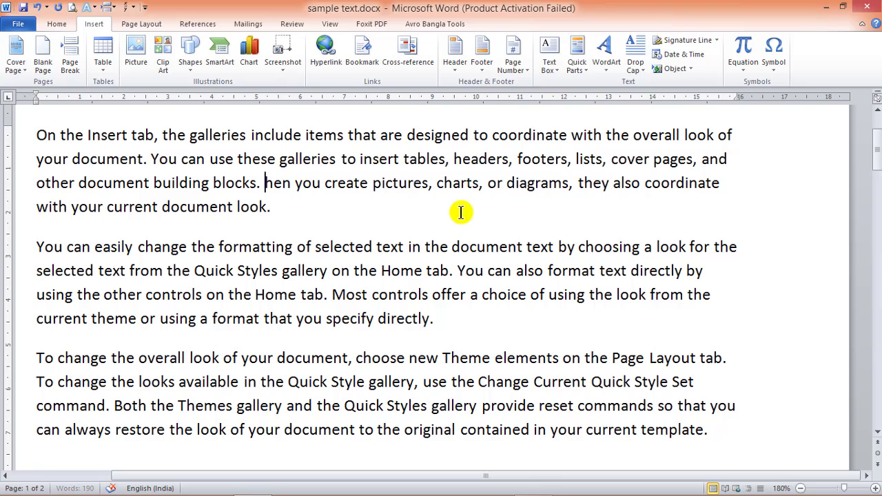
{"action": "key", "text": "Delete"}
{"action": "key", "text": "Delete"}
{"action": "key", "text": "Delete"}
{"action": "key", "text": "Delete"}
{"action": "key", "text": "Delete"}
{"action": "key", "text": "Delete"}
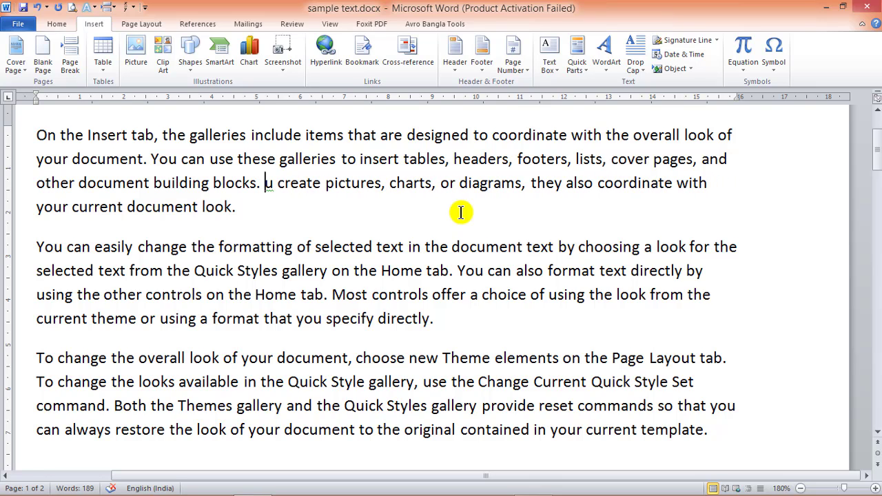
{"action": "key", "text": "Delete"}
{"action": "key", "text": "Delete"}
{"action": "key", "text": "Delete"}
{"action": "key", "text": "Delete"}
{"action": "key", "text": "Delete"}
{"action": "key", "text": "Delete"}
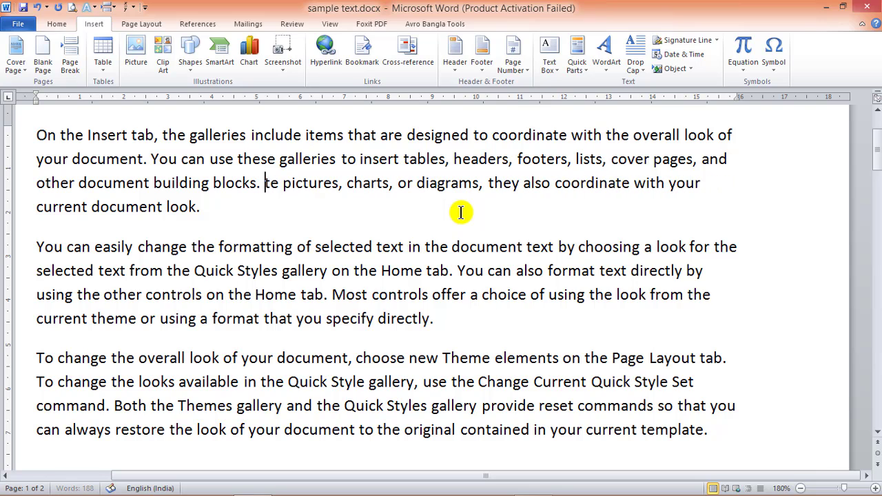
{"action": "key", "text": "Delete"}
{"action": "key", "text": "Delete"}
{"action": "key", "text": "Delete"}
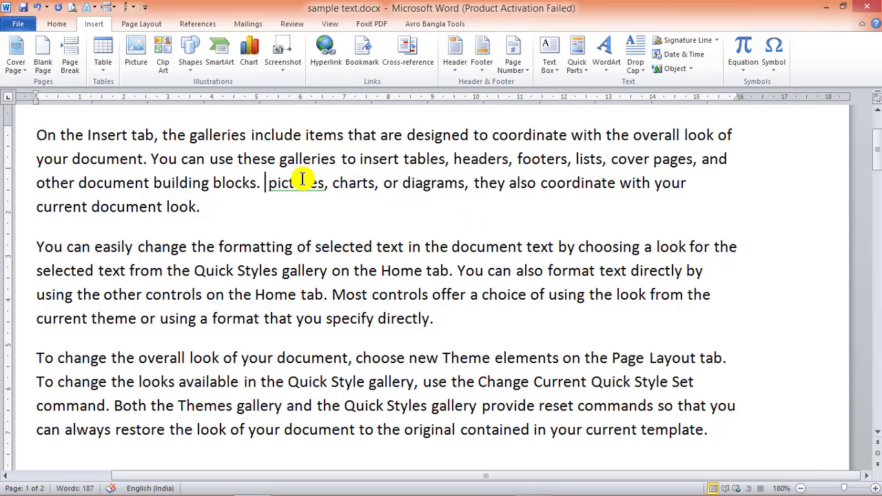
From the middle of the word "pictures", erase backward to remove "pictu" and the extra space before it.
{"action": "left_click", "coordinate": [304, 183]}
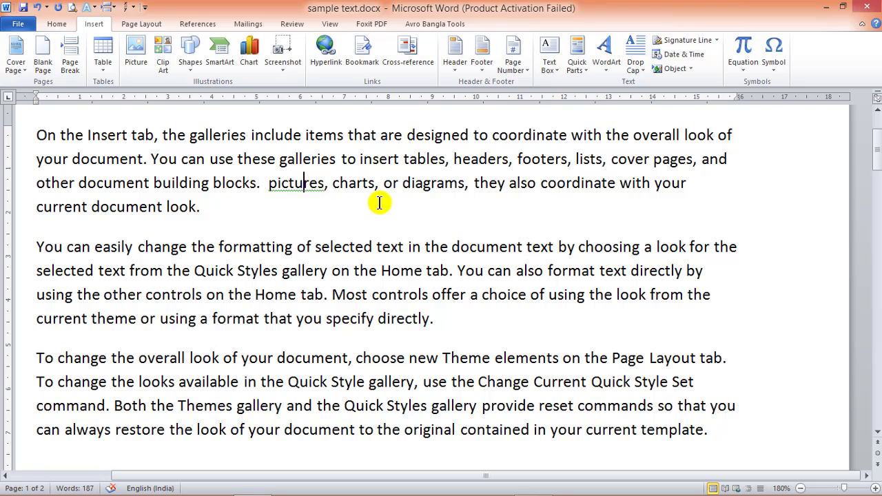
{"action": "left_click", "coordinate": [304, 184]}
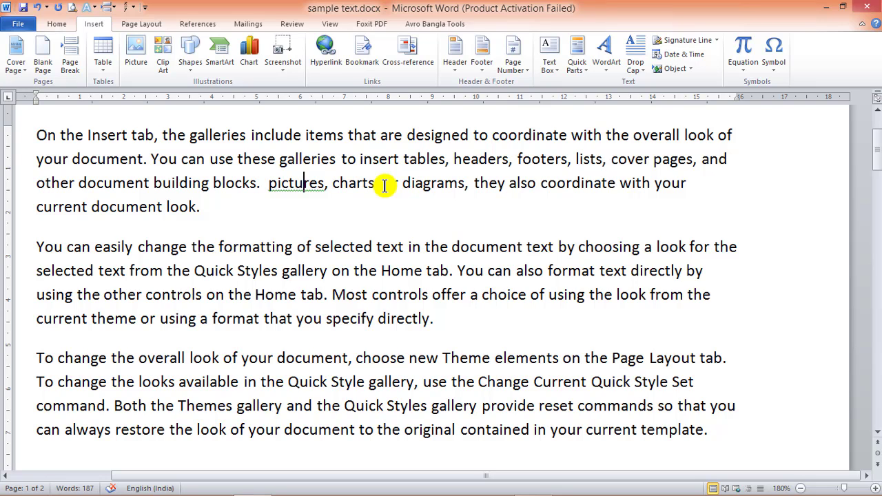
{"action": "key", "text": "BackSpace"}
{"action": "key", "text": "BackSpace"}
{"action": "key", "text": "BackSpace"}
{"action": "key", "text": "BackSpace"}
{"action": "key", "text": "BackSpace"}
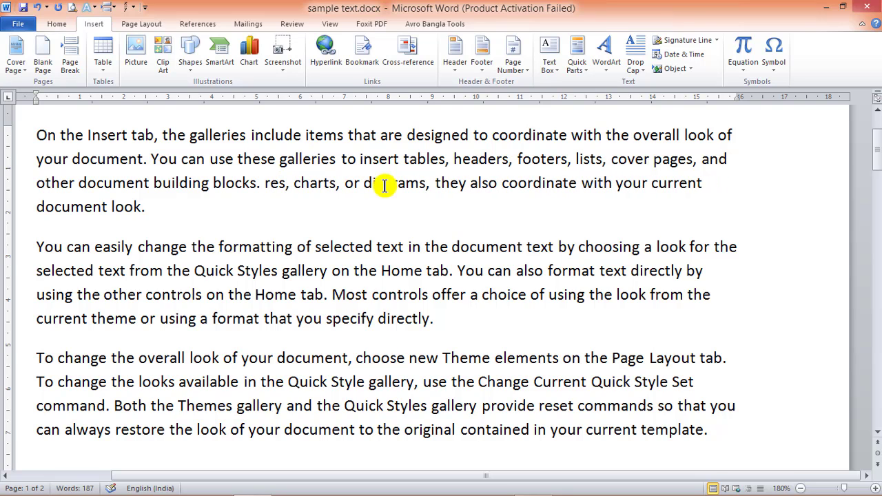
Erase forward the rest of the first paragraph's last sentence, from "res, charts" through "document look.".
{"action": "key", "text": "Delete"}
{"action": "key", "text": "Delete"}
{"action": "key", "text": "Delete"}
{"action": "key", "text": "Delete"}
{"action": "key", "text": "Delete"}
{"action": "key", "text": "Delete"}
{"action": "key", "text": "Delete"}
{"action": "key", "text": "Delete"}
{"action": "key", "text": "Delete"}
{"action": "key", "text": "Delete"}
{"action": "key", "text": "Delete"}
{"action": "key", "text": "Delete"}
{"action": "key", "text": "Delete"}
{"action": "key", "text": "Delete"}
{"action": "key", "text": "Delete"}
{"action": "key", "text": "Delete"}
{"action": "key", "text": "Delete"}
{"action": "key", "text": "Delete"}
{"action": "key", "text": "Delete"}
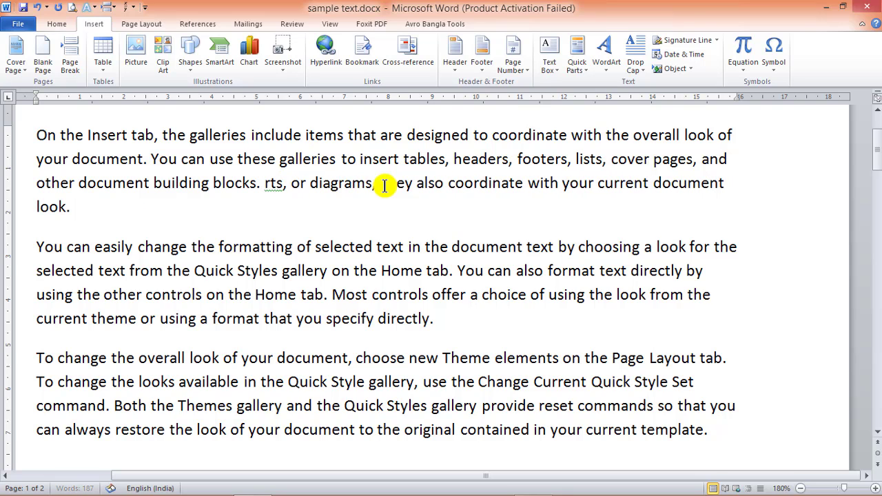
{"action": "key", "text": "Delete"}
{"action": "key", "text": "Delete"}
{"action": "key", "text": "Delete"}
{"action": "key", "text": "Delete"}
{"action": "key", "text": "Delete"}
{"action": "key", "text": "Delete"}
{"action": "key", "text": "Delete"}
{"action": "key", "text": "Delete"}
{"action": "key", "text": "Delete"}
{"action": "key", "text": "Delete"}
{"action": "key", "text": "Delete"}
{"action": "key", "text": "Delete"}
{"action": "key", "text": "Delete"}
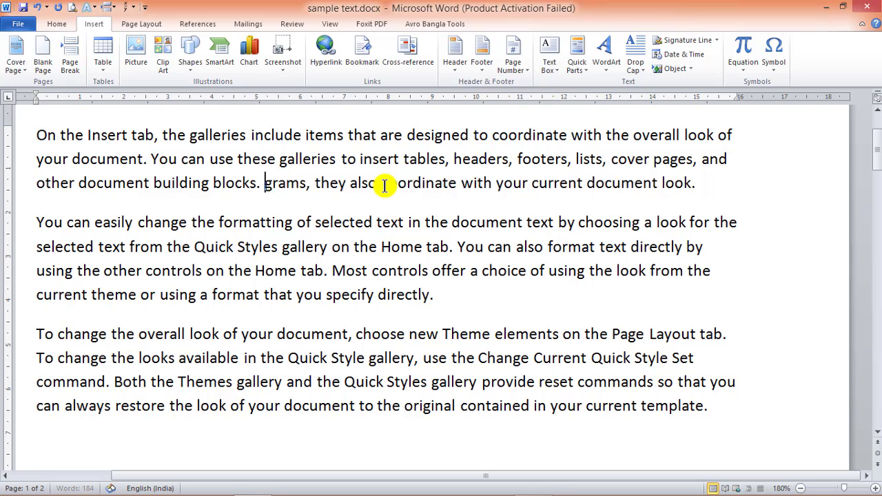
{"action": "key", "text": "Delete"}
{"action": "key", "text": "Delete"}
{"action": "key", "text": "Delete"}
{"action": "key", "text": "Delete"}
{"action": "key", "text": "Delete"}
{"action": "key", "text": "Delete"}
{"action": "key", "text": "Delete"}
{"action": "key", "text": "Delete"}
{"action": "key", "text": "Delete"}
{"action": "key", "text": "Delete"}
{"action": "key", "text": "Delete"}
{"action": "key", "text": "Delete"}
{"action": "key", "text": "Delete"}
{"action": "key", "text": "Delete"}
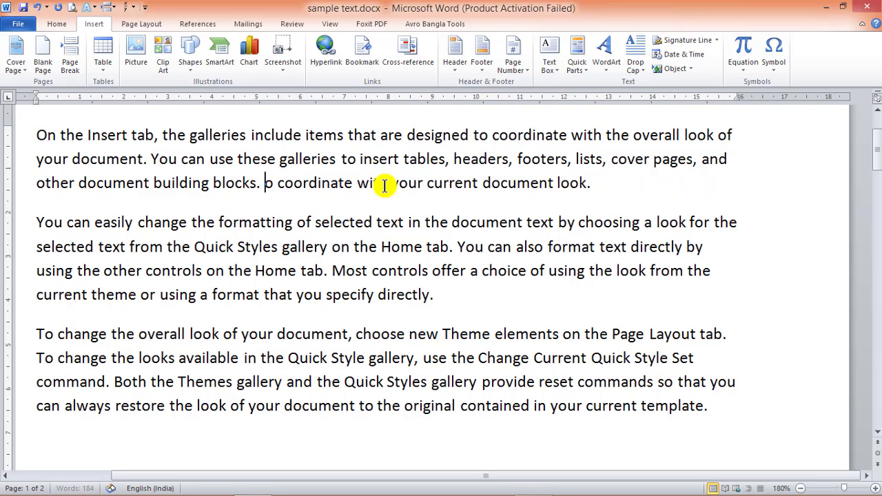
{"action": "key", "text": "Delete"}
{"action": "key", "text": "Delete"}
{"action": "key", "text": "Delete"}
{"action": "key", "text": "Delete"}
{"action": "key", "text": "Delete"}
{"action": "key", "text": "Delete"}
{"action": "key", "text": "Delete"}
{"action": "key", "text": "Delete"}
{"action": "key", "text": "Delete"}
{"action": "key", "text": "Delete"}
{"action": "key", "text": "Delete"}
{"action": "key", "text": "Delete"}
{"action": "key", "text": "Delete"}
{"action": "key", "text": "Delete"}
{"action": "key", "text": "Delete"}
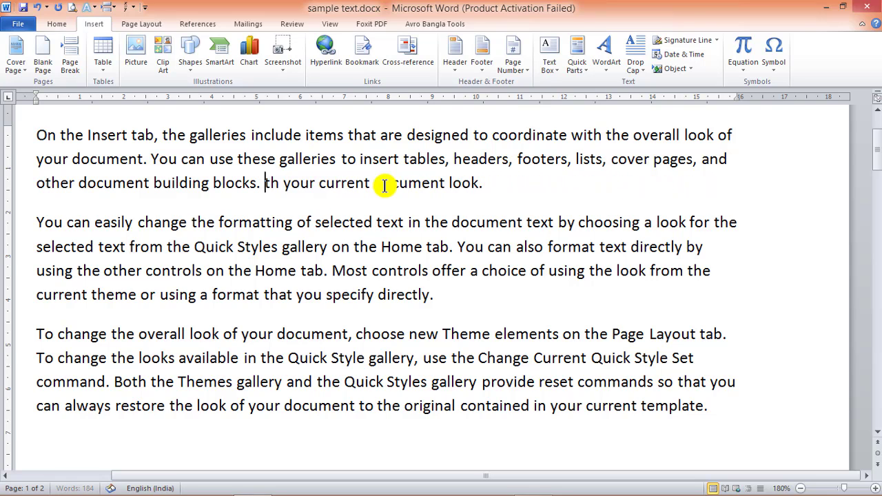
{"action": "key", "text": "Delete"}
{"action": "key", "text": "Delete"}
{"action": "key", "text": "Delete"}
{"action": "key", "text": "Delete"}
{"action": "key", "text": "Delete"}
{"action": "key", "text": "Delete"}
{"action": "key", "text": "Delete"}
{"action": "key", "text": "Delete"}
{"action": "key", "text": "Delete"}
{"action": "key", "text": "Delete"}
{"action": "key", "text": "Delete"}
{"action": "key", "text": "Delete"}
{"action": "key", "text": "Delete"}
{"action": "key", "text": "Delete"}
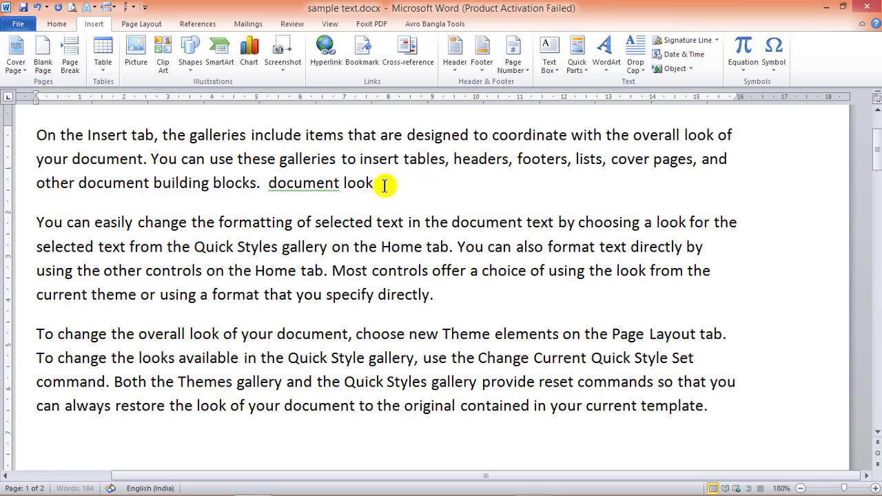
{"action": "key", "text": "Delete"}
{"action": "key", "text": "Delete"}
{"action": "key", "text": "Delete"}
{"action": "key", "text": "Delete"}
{"action": "key", "text": "Delete"}
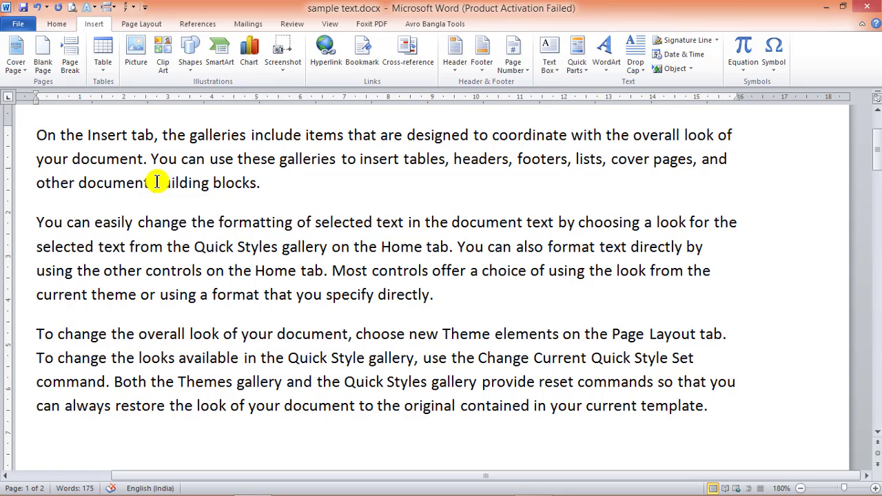
Select "building blocks." at the end of the first paragraph and delete it as one block.
{"action": "left_click_drag", "start_coordinate": [158, 182], "coordinate": [265, 186]}
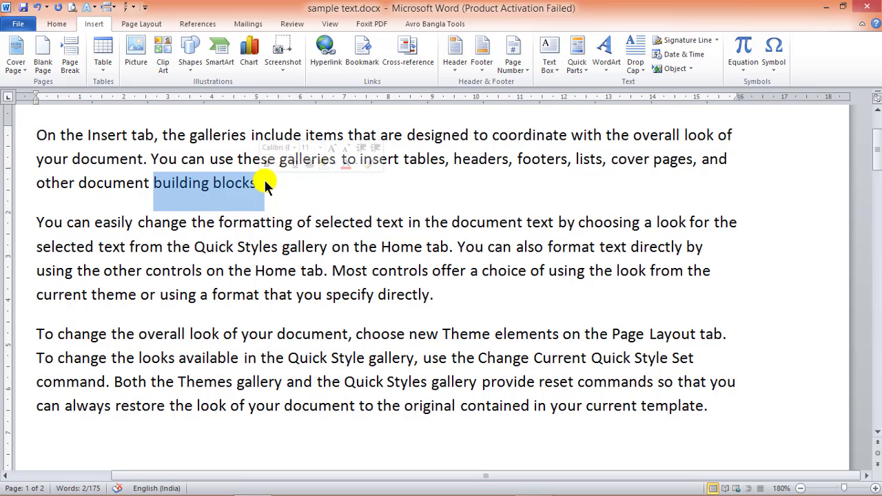
{"action": "key", "text": "Delete"}
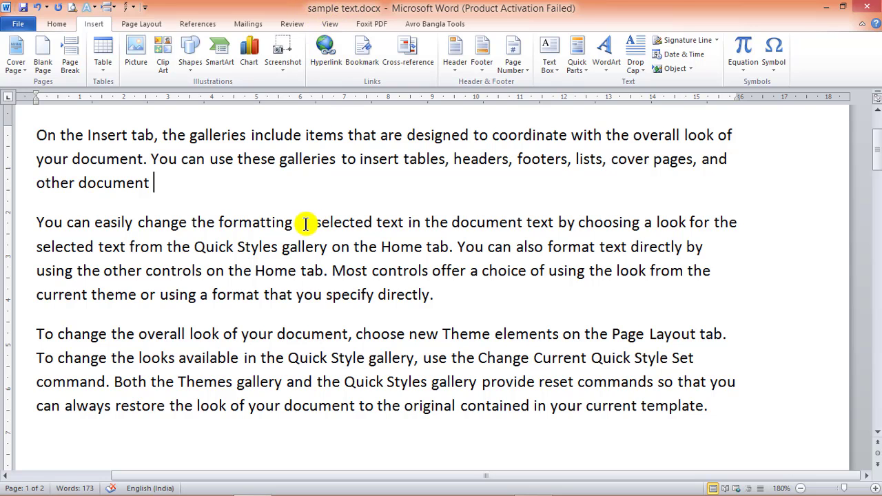
Save the edited document under the new name sample text1.docx in the Documents folder.
{"action": "left_click", "coordinate": [31, 32]}
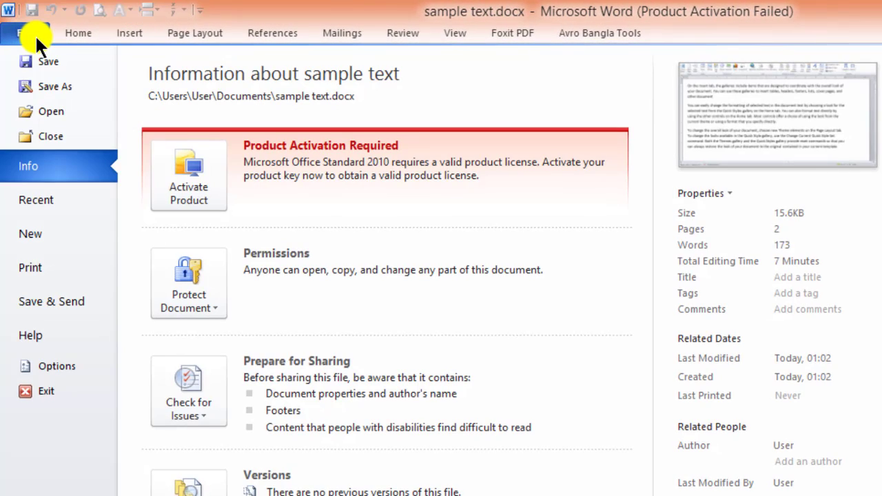
{"action": "left_click", "coordinate": [53, 83]}
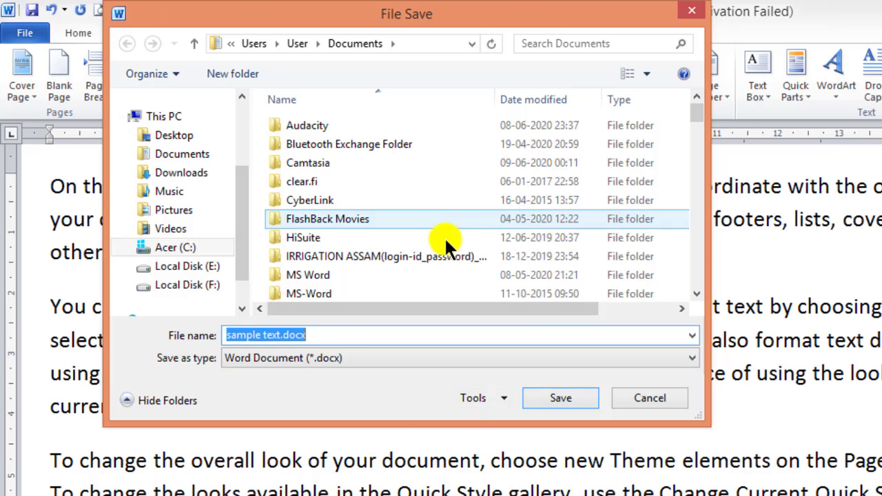
{"action": "left_click", "coordinate": [286, 336]}
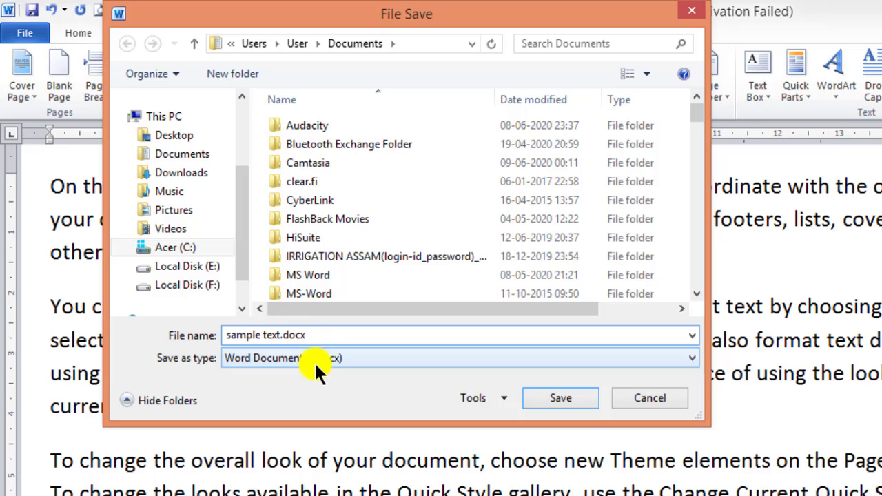
{"action": "type", "text": "1"}
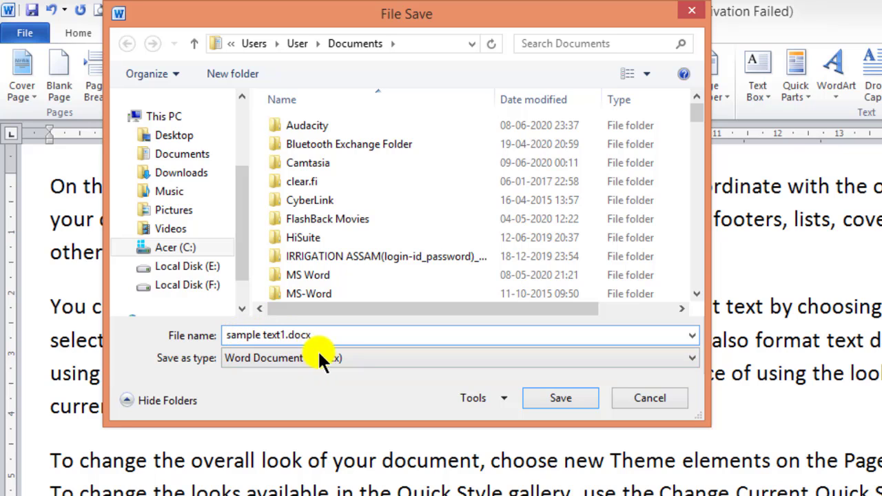
{"action": "left_click", "coordinate": [557, 397]}
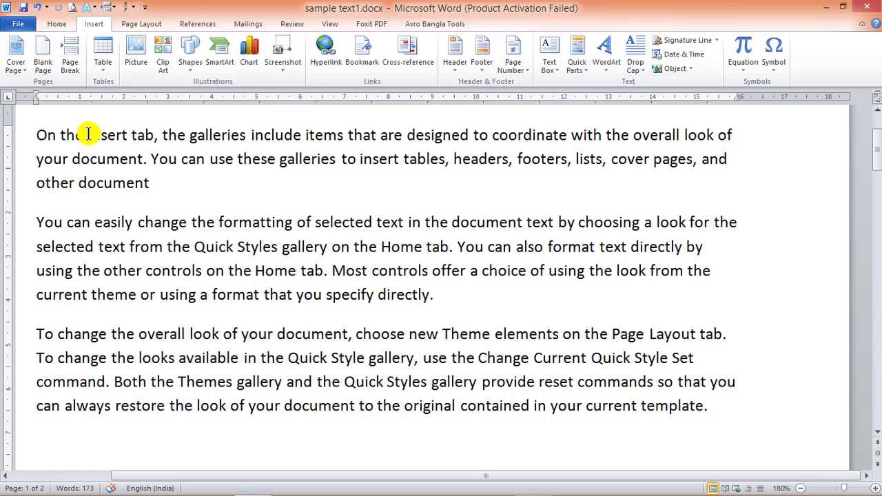
Format the word "Insert" in the first paragraph as bold, underlined and italic.
{"action": "left_click_drag", "start_coordinate": [88, 134], "coordinate": [131, 139]}
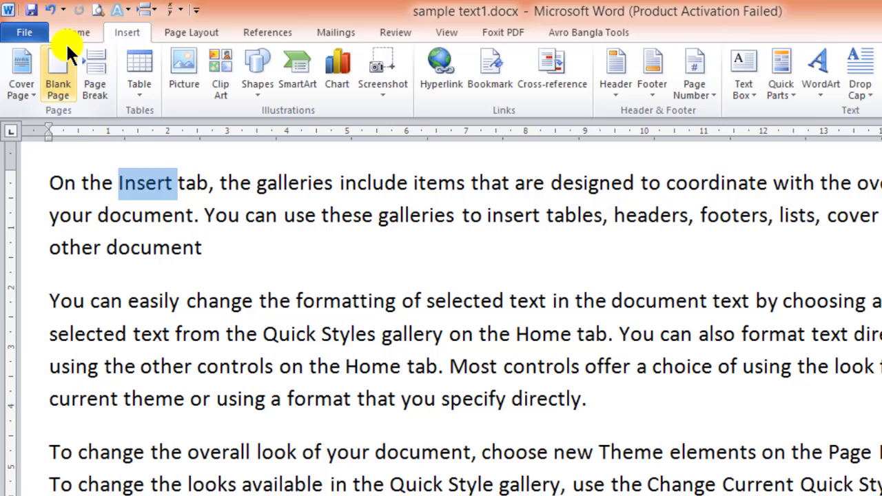
{"action": "left_click", "coordinate": [53, 27]}
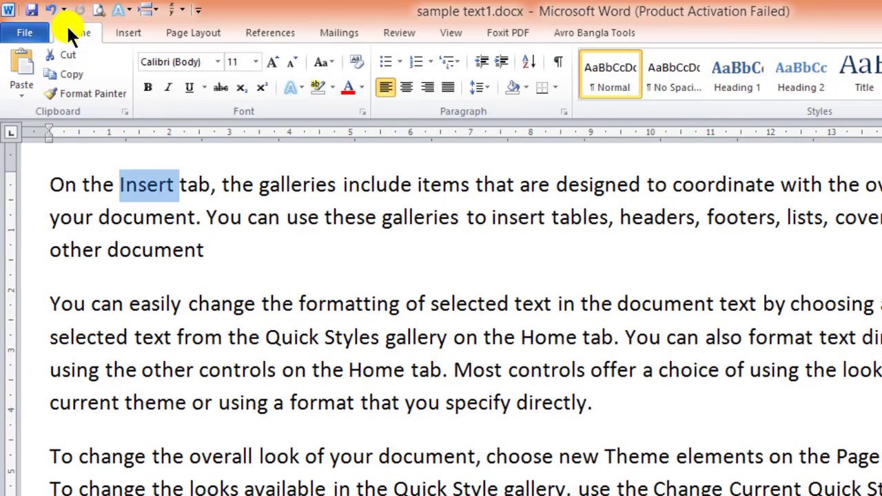
{"action": "left_click", "coordinate": [151, 81]}
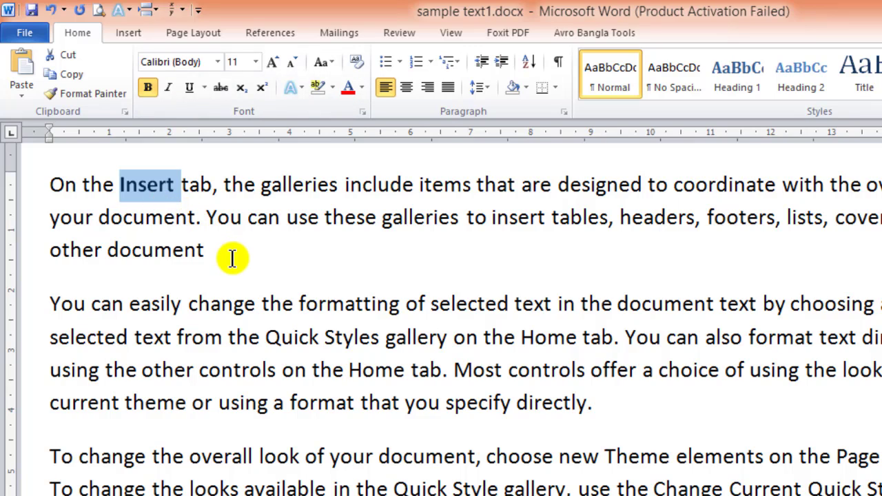
{"action": "left_click", "coordinate": [195, 93]}
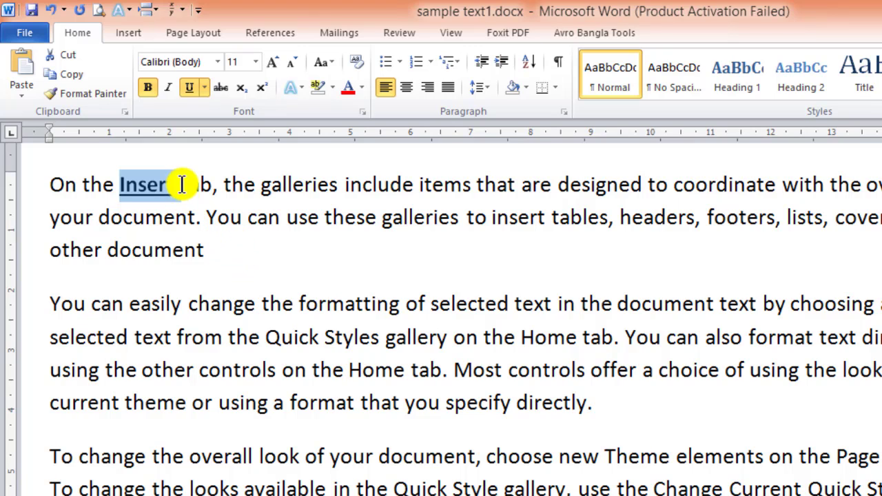
{"action": "left_click", "coordinate": [168, 84]}
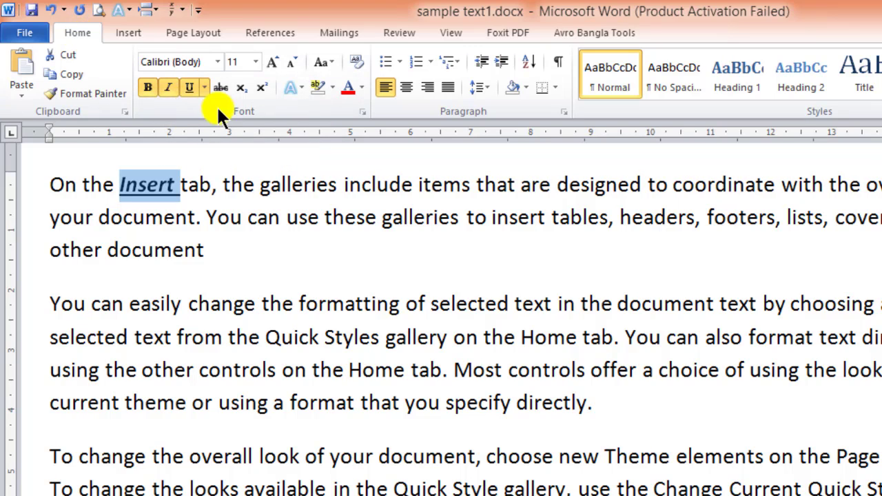
{"action": "left_click", "coordinate": [148, 88]}
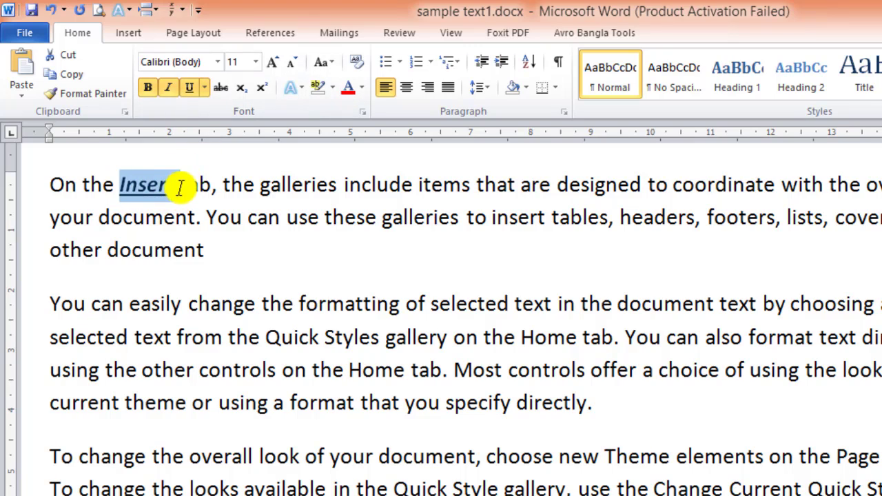
{"action": "key", "text": "ctrl+b"}
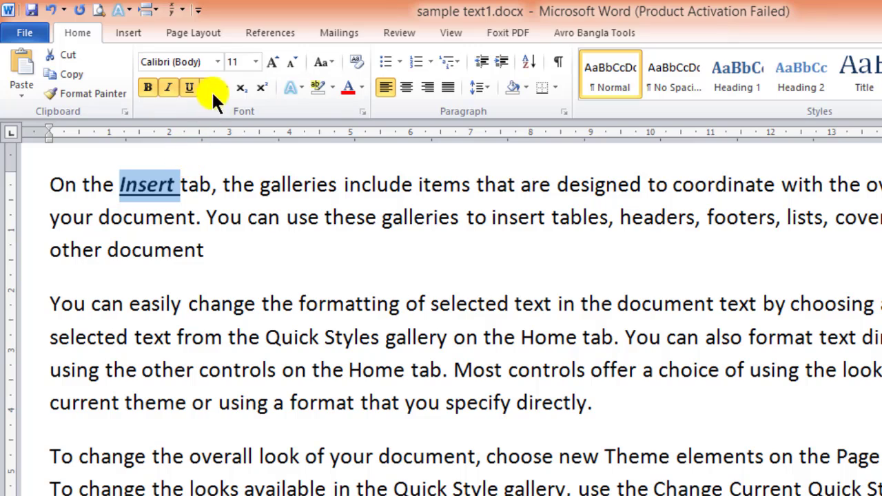
Set the font size of "Insert" to 22 and its font color to standard red.
{"action": "left_click", "coordinate": [255, 62]}
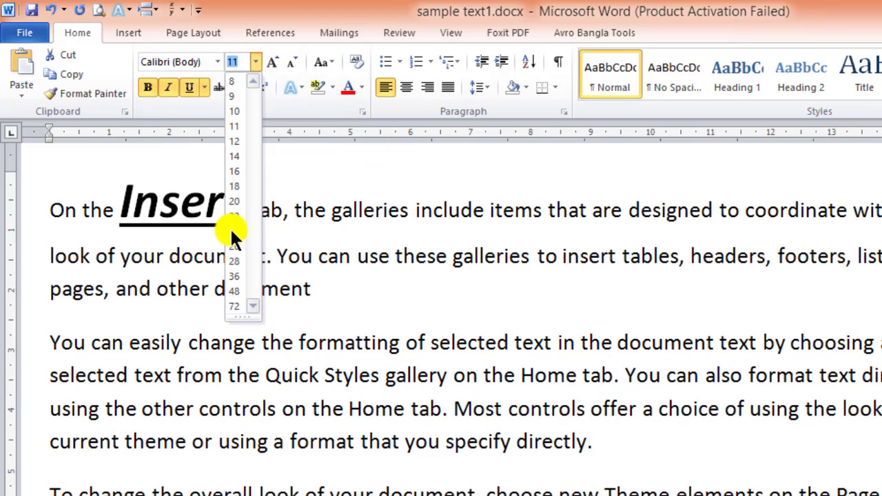
{"action": "left_click", "coordinate": [233, 218]}
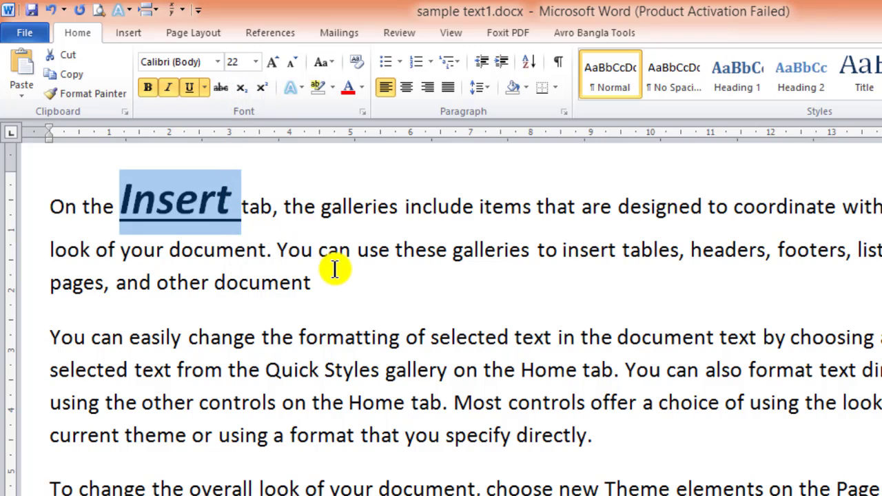
{"action": "left_click", "coordinate": [361, 87]}
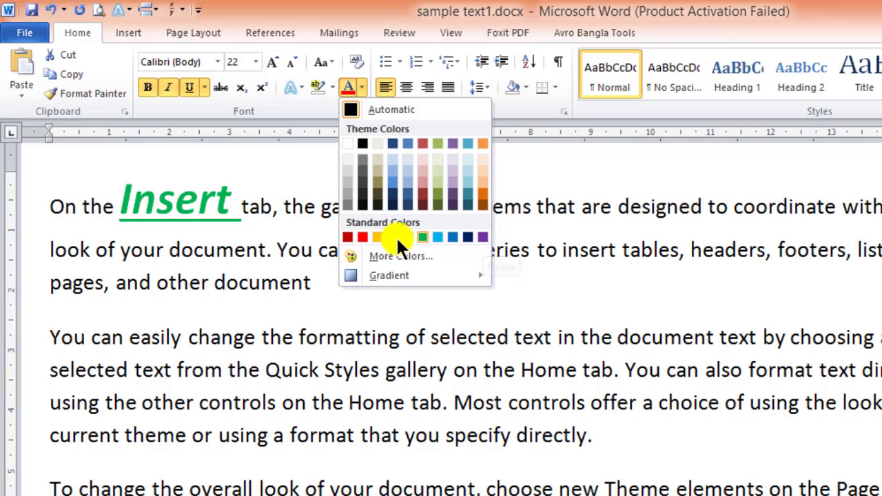
{"action": "left_click", "coordinate": [362, 237]}
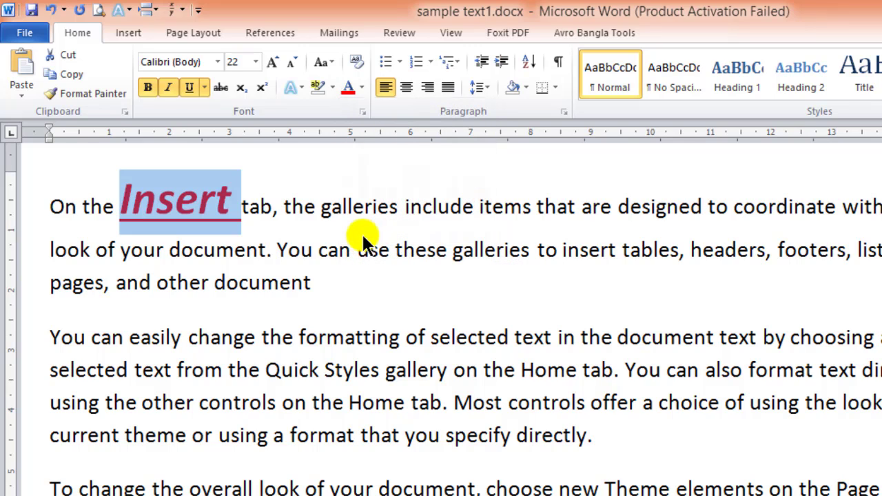
{"action": "left_click", "coordinate": [339, 288]}
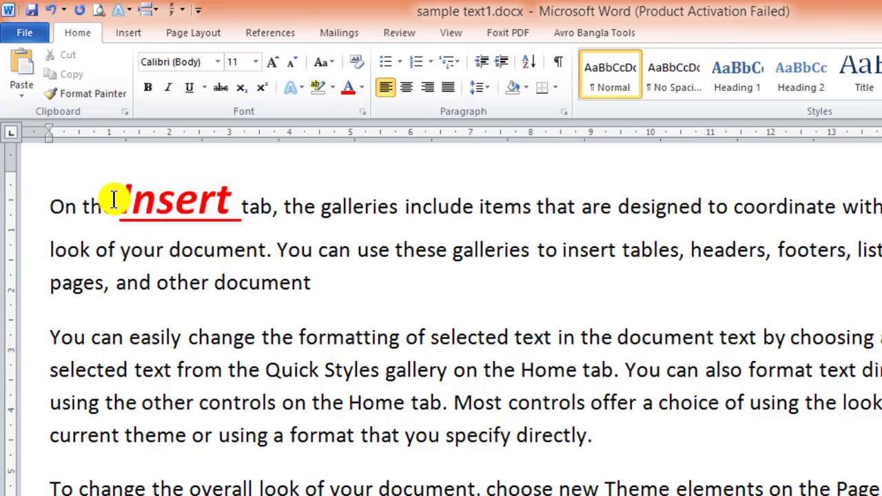
Change the font of the red word "Insert" in the first paragraph to Freestyle Script.
{"action": "left_click_drag", "start_coordinate": [121, 199], "coordinate": [230, 200]}
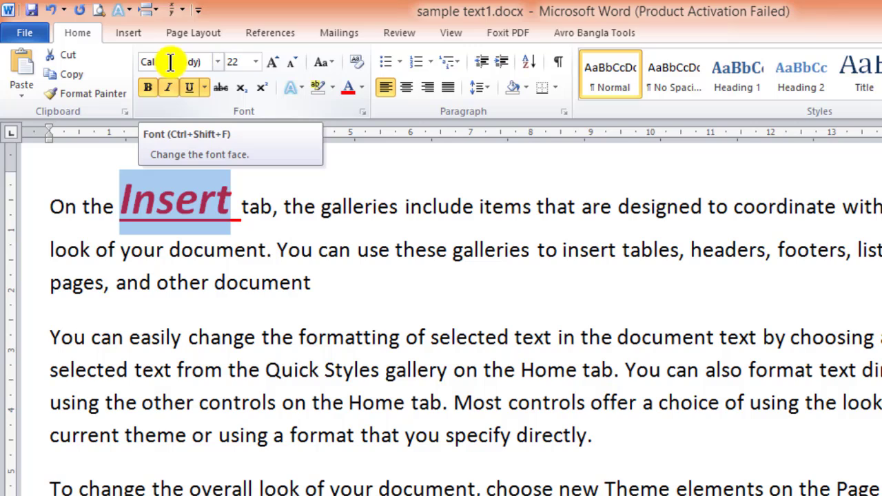
{"action": "left_click", "coordinate": [217, 62]}
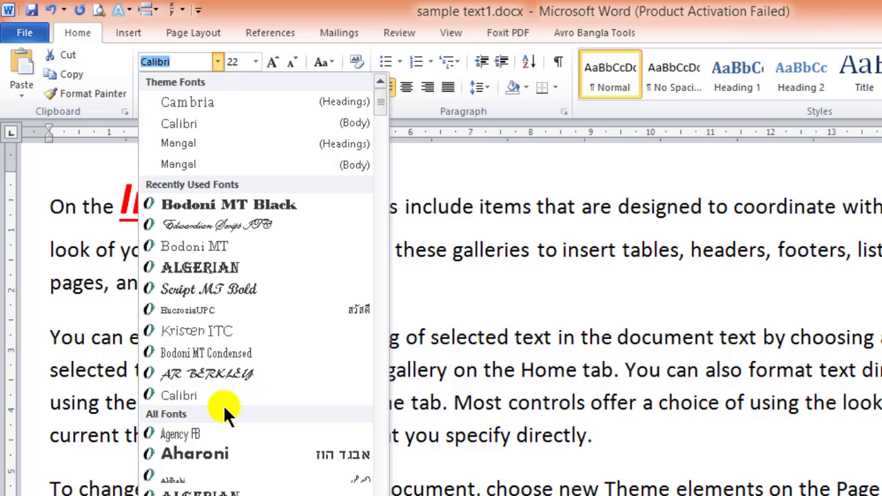
{"action": "scroll", "coordinate": [223, 404], "scroll_direction": "down", "scroll_amount": 4}
{"action": "scroll", "coordinate": [218, 413], "scroll_direction": "down", "scroll_amount": 6}
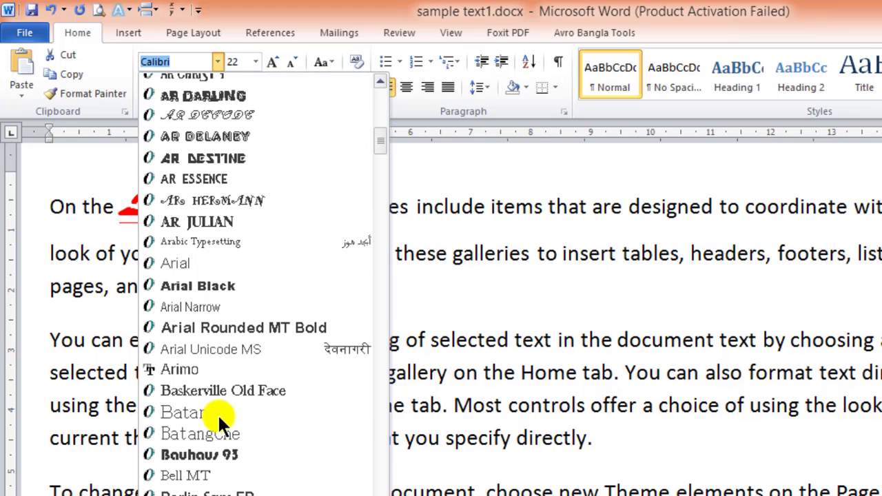
{"action": "scroll", "coordinate": [217, 412], "scroll_direction": "down", "scroll_amount": 6}
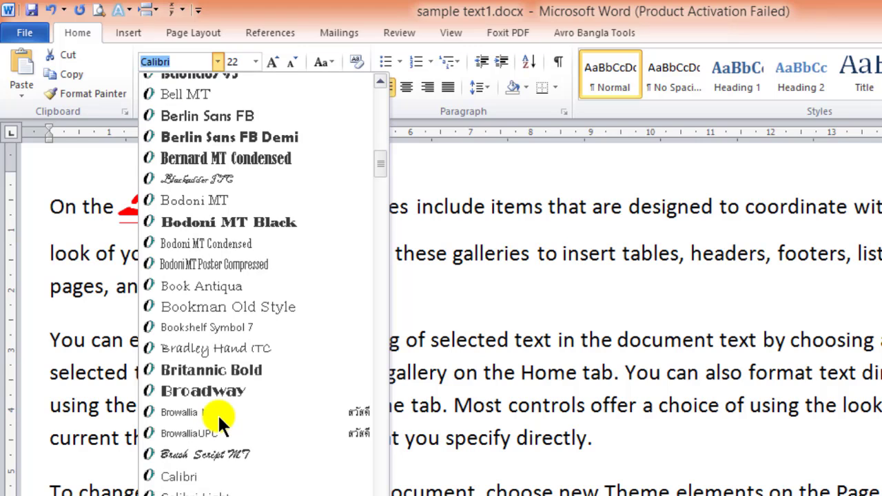
{"action": "scroll", "coordinate": [217, 413], "scroll_direction": "down", "scroll_amount": 13}
{"action": "scroll", "coordinate": [225, 421], "scroll_direction": "down", "scroll_amount": 12}
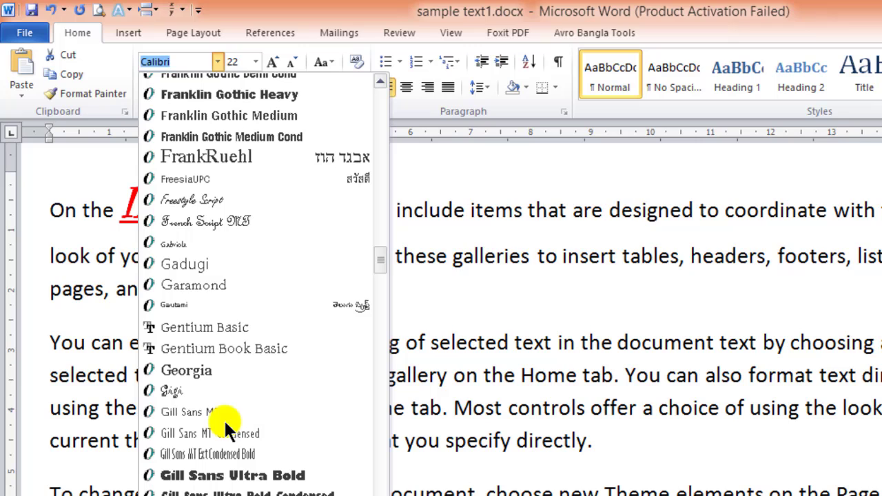
{"action": "left_click", "coordinate": [197, 200]}
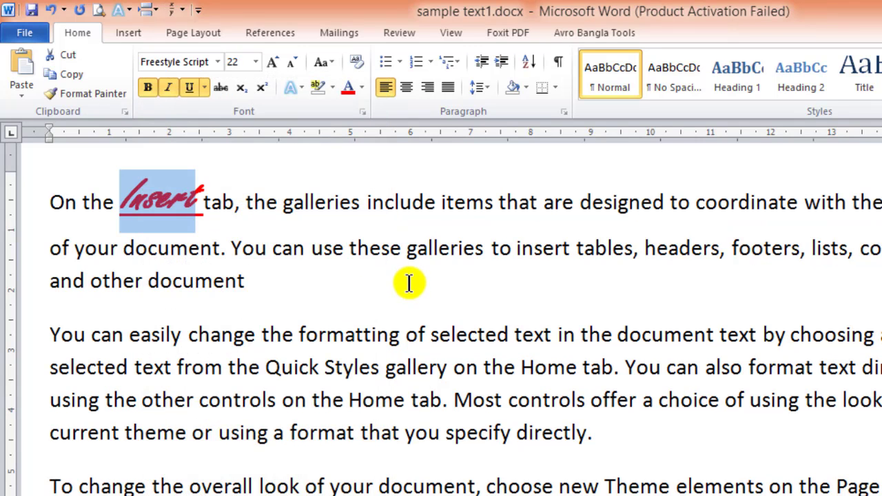
{"action": "left_click", "coordinate": [410, 281]}
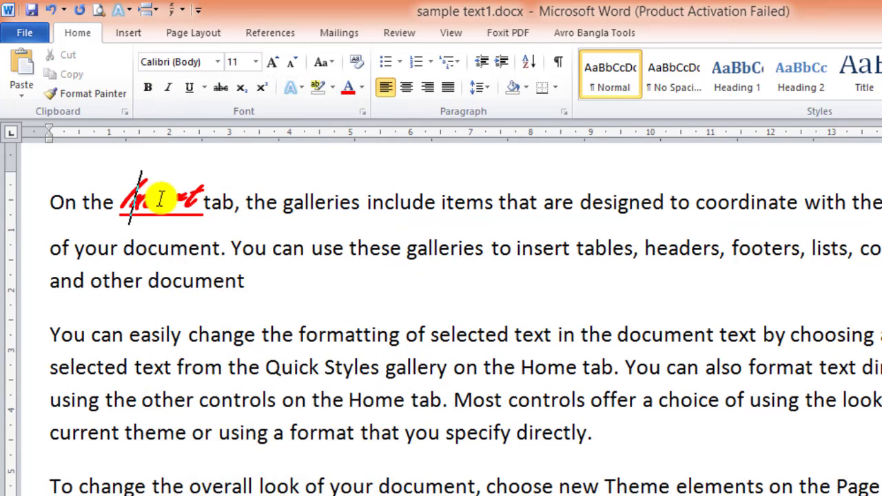
{"action": "left_click_drag", "start_coordinate": [158, 197], "coordinate": [137, 200]}
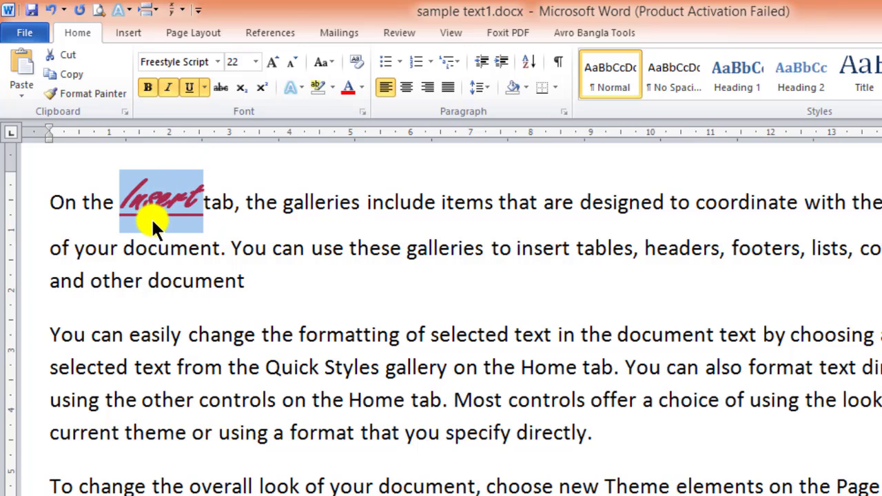
{"action": "left_click", "coordinate": [255, 62]}
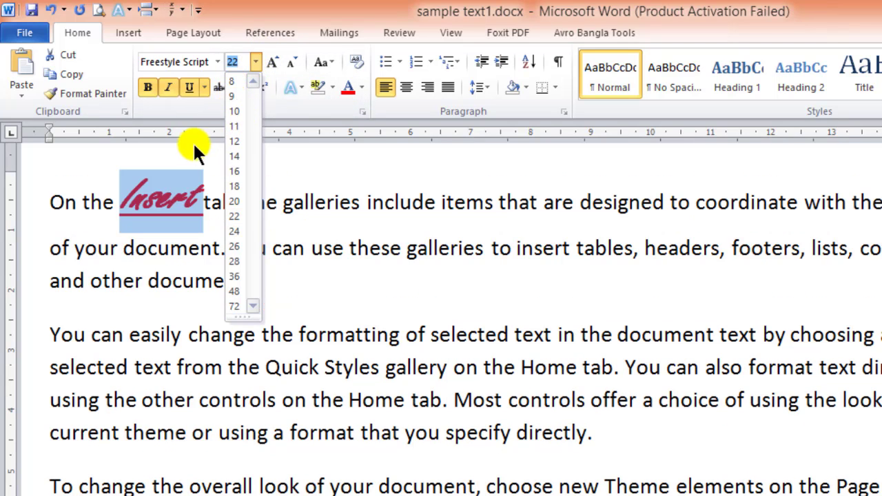
{"action": "left_click", "coordinate": [324, 262]}
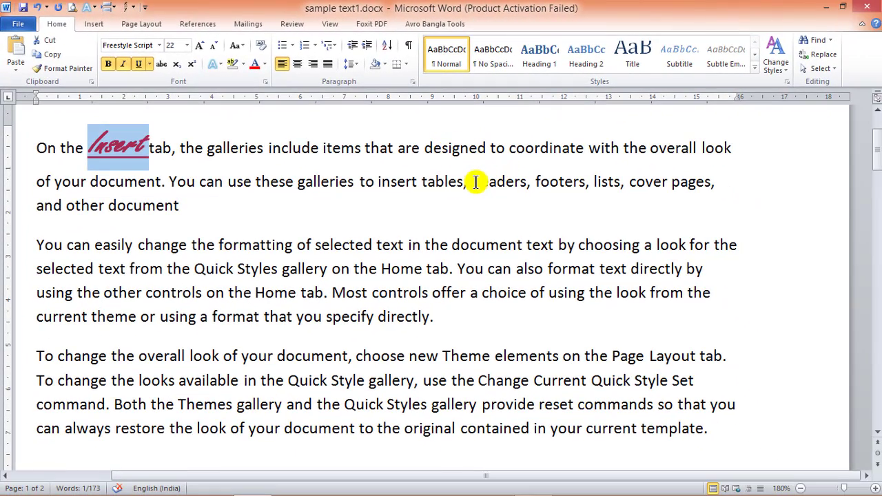
Format the word "headers" in the first paragraph as bold, underlined and italic.
{"action": "left_click_drag", "start_coordinate": [472, 181], "coordinate": [527, 188]}
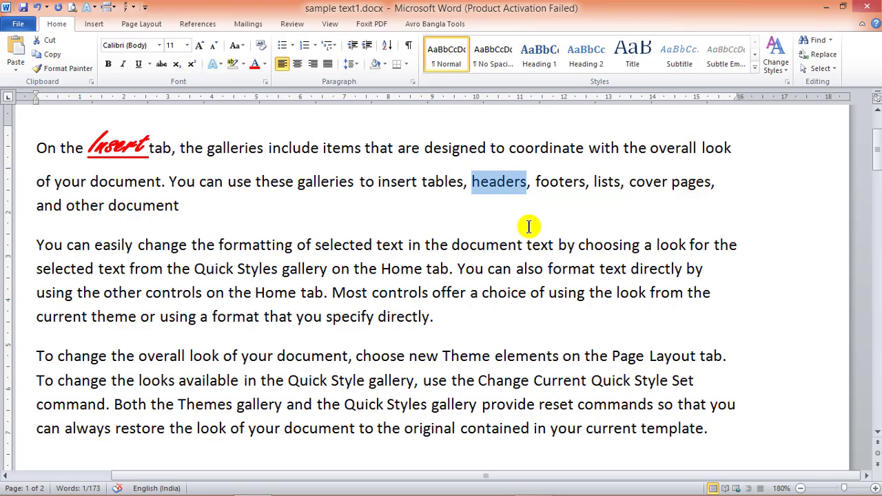
{"action": "key", "text": "ctrl+b"}
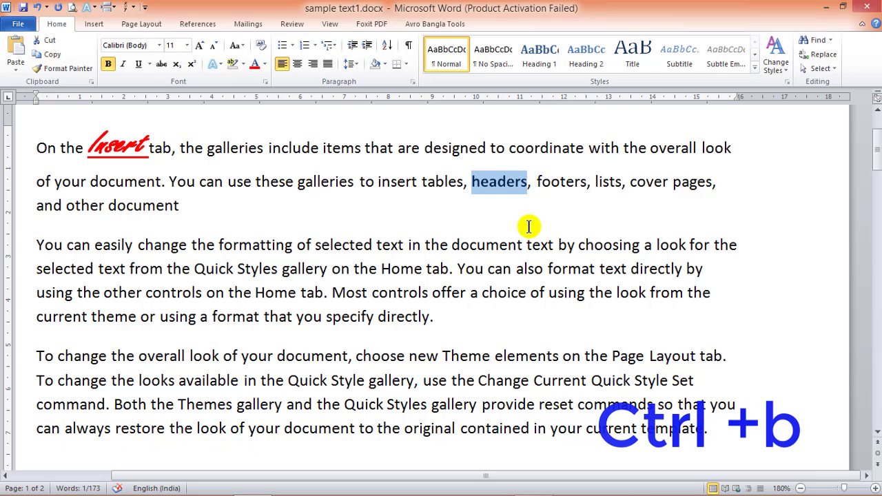
{"action": "key", "text": "ctrl+u"}
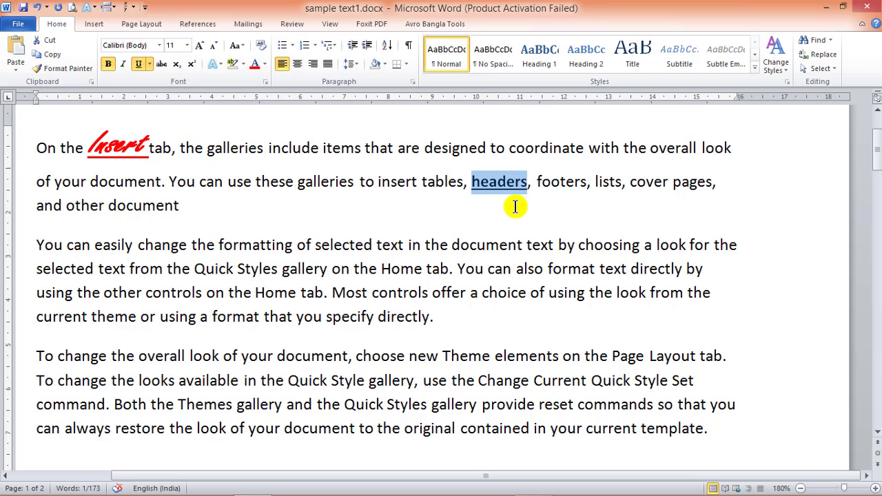
{"action": "key", "text": "ctrl+i"}
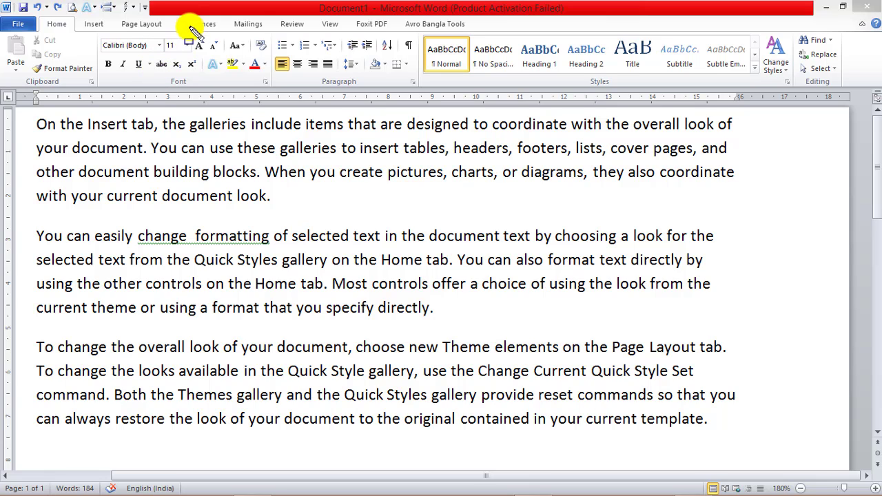
{"action": "left_click_drag", "start_coordinate": [187, 26], "coordinate": [210, 62]}
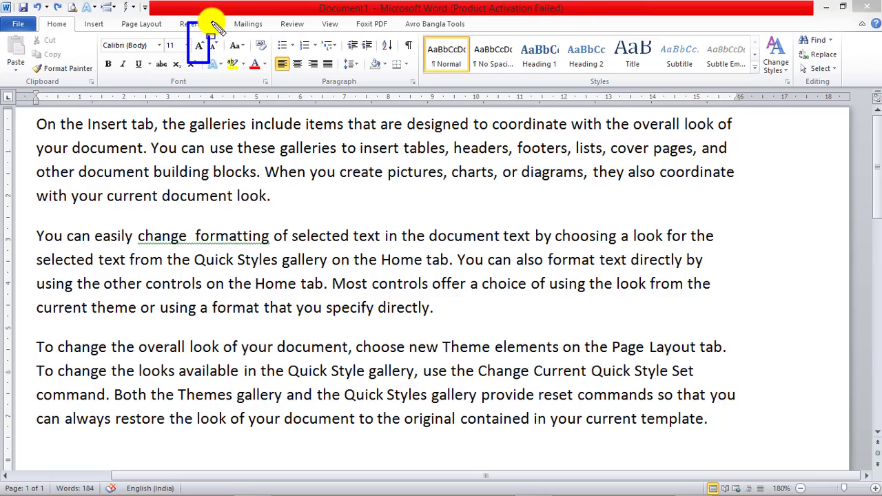
{"action": "left_click_drag", "start_coordinate": [209, 16], "coordinate": [224, 63]}
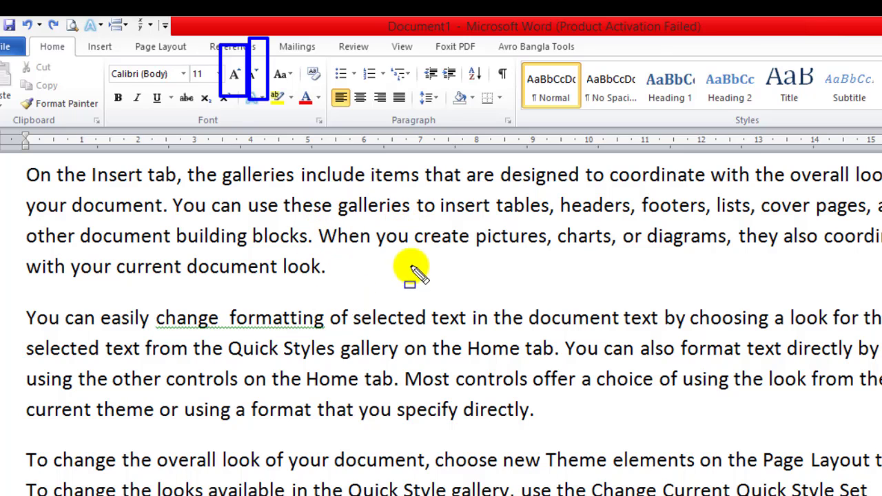
{"action": "key", "text": "Escape"}
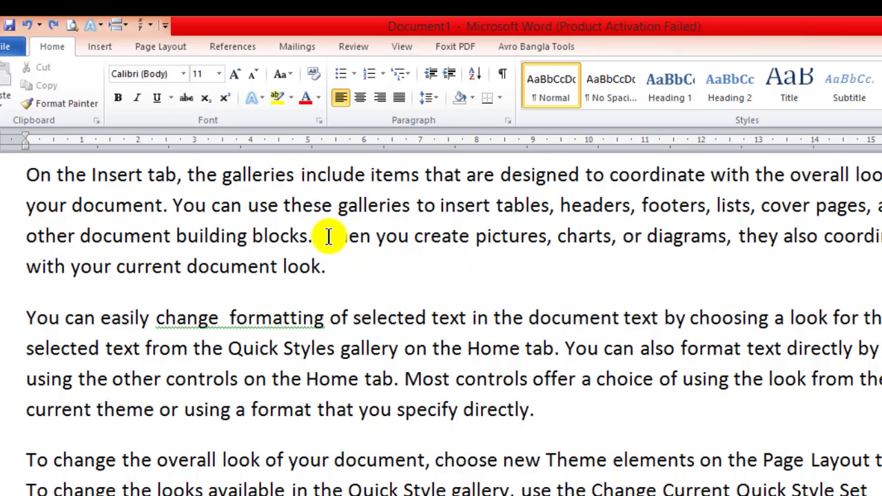
Enlarge the word "headers" in the first paragraph of Document1 to size 14 with two Grow Font increments.
{"action": "left_click_drag", "start_coordinate": [560, 205], "coordinate": [633, 206]}
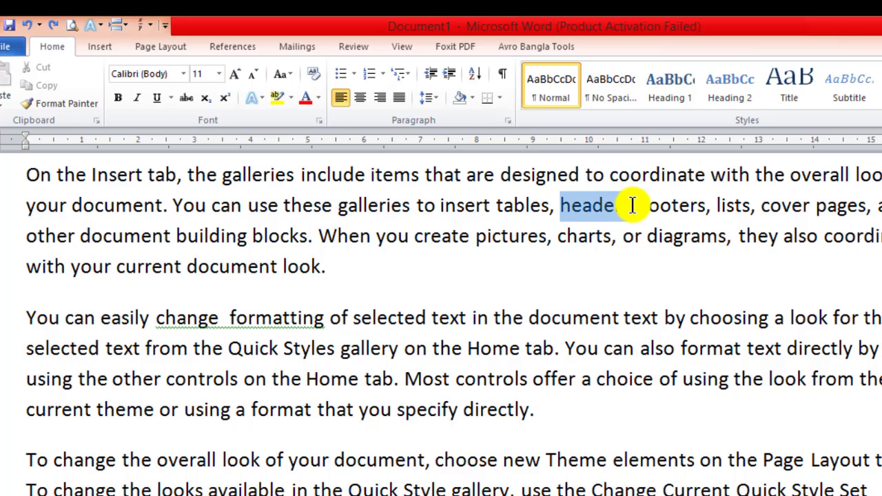
{"action": "left_click_drag", "start_coordinate": [633, 205], "coordinate": [632, 205]}
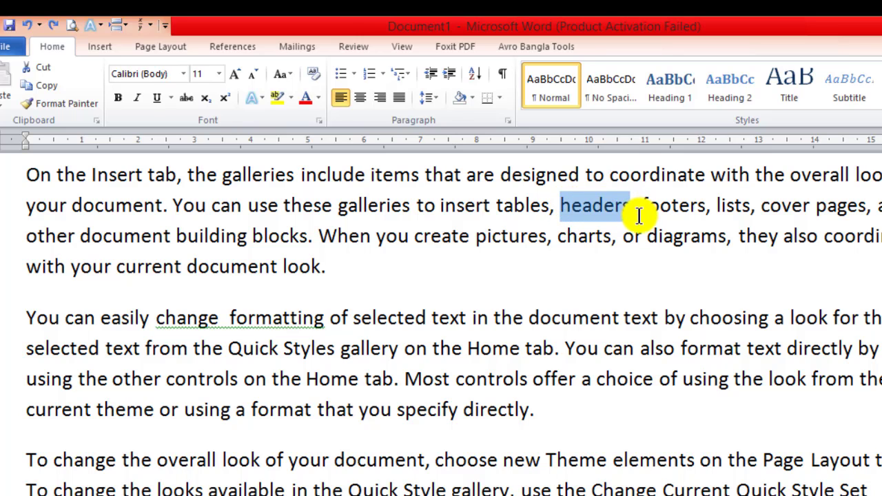
{"action": "left_click", "coordinate": [218, 74]}
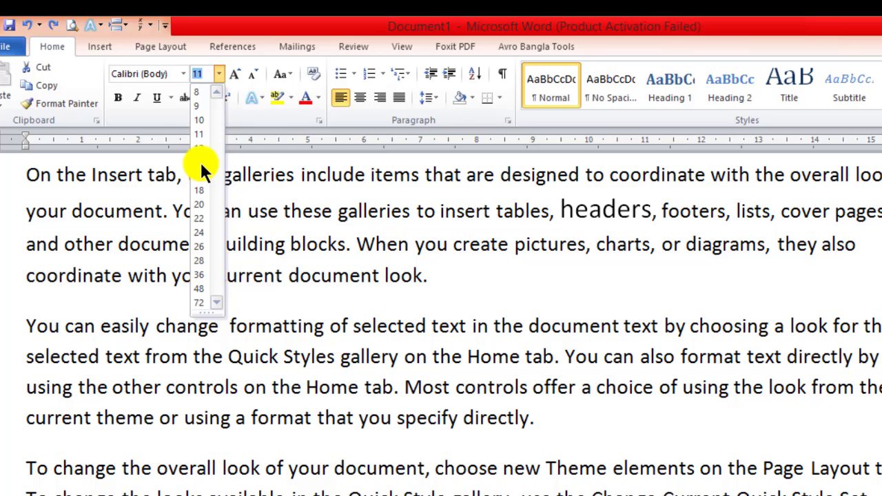
{"action": "left_click", "coordinate": [348, 253]}
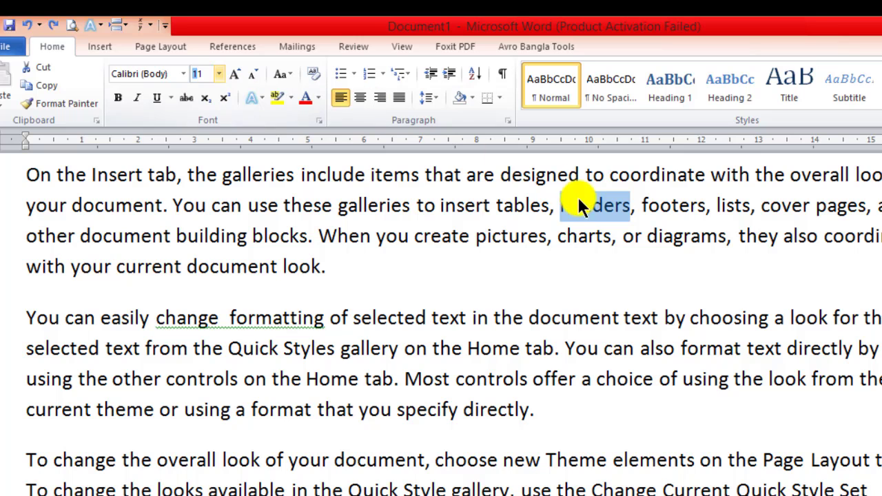
{"action": "left_click", "coordinate": [234, 71]}
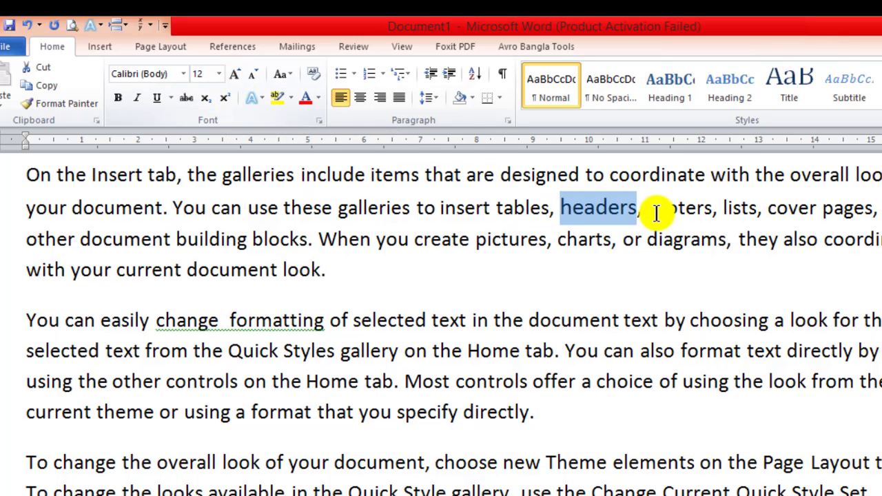
{"action": "left_click", "coordinate": [234, 70]}
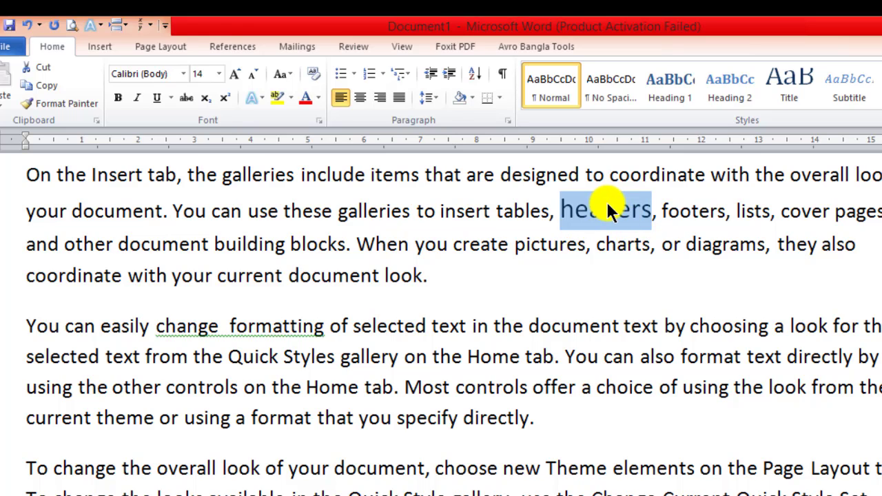
Reduce the word "headers" in the first paragraph to size 11 with Shrink Font and deselect it.
{"action": "left_click", "coordinate": [250, 73]}
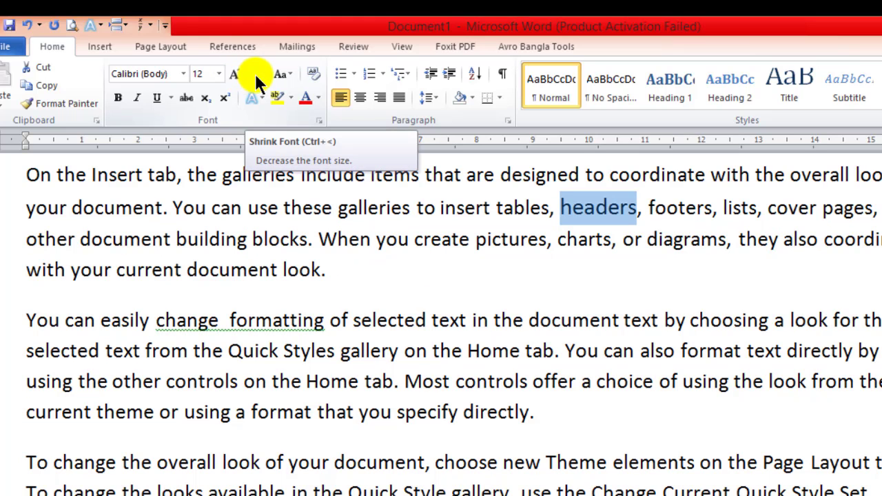
{"action": "left_click", "coordinate": [255, 71]}
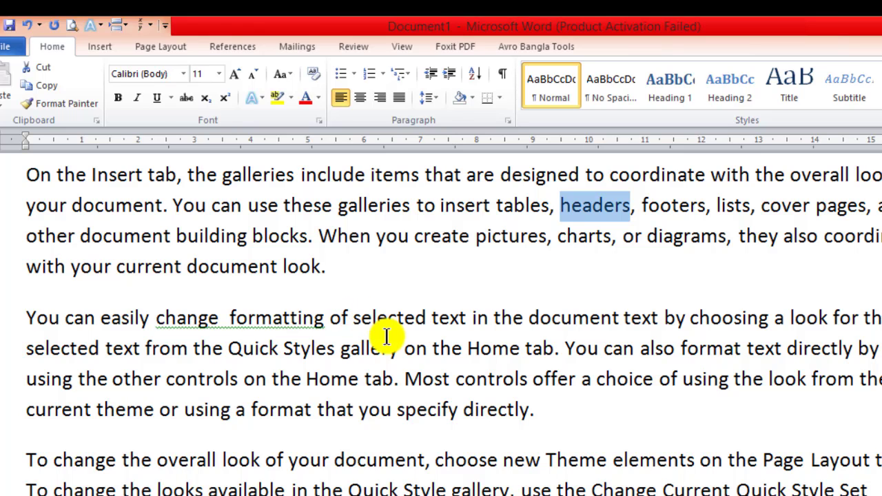
{"action": "left_click", "coordinate": [646, 274]}
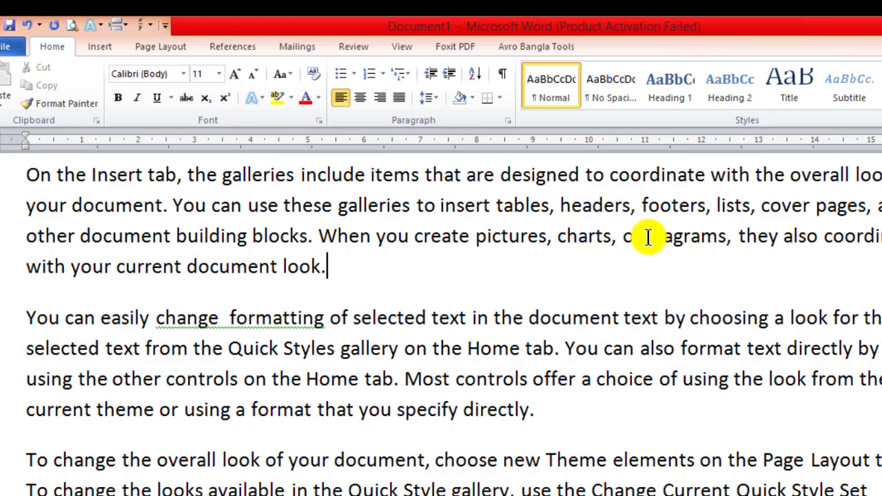
Enlarge the word "diagrams," in the first paragraph to size 16 with three Grow Font increments.
{"action": "left_click_drag", "start_coordinate": [648, 236], "coordinate": [730, 241]}
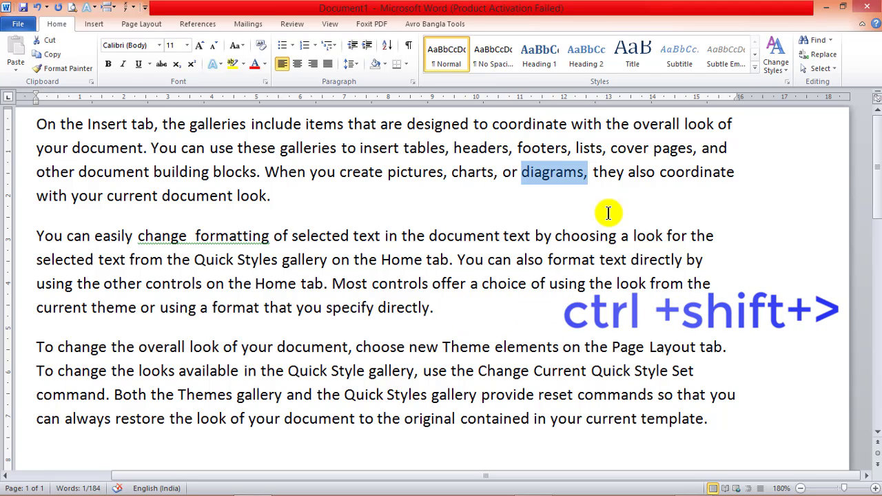
{"action": "key", "text": "ctrl+shift+period"}
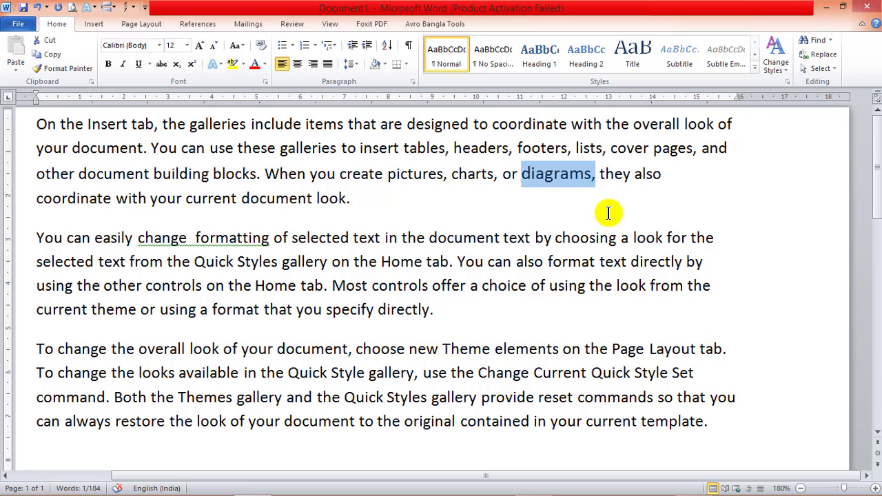
{"action": "key", "text": "ctrl+shift+period"}
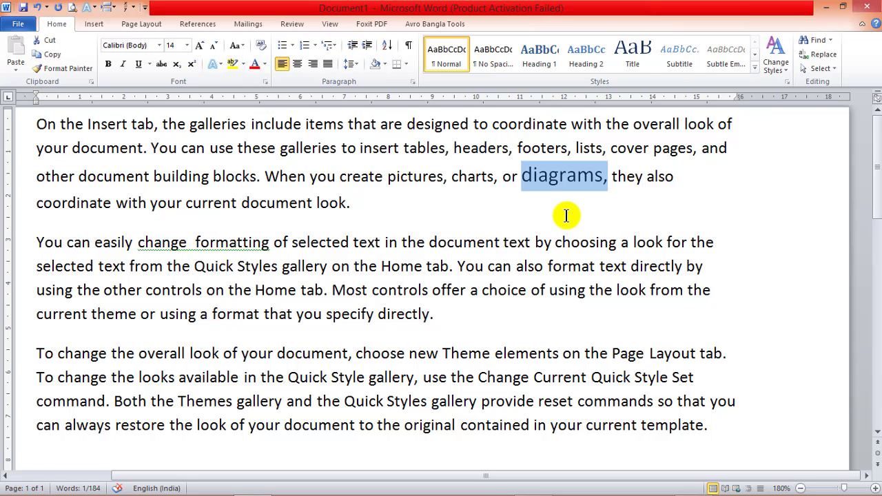
{"action": "key", "text": "ctrl+shift+period"}
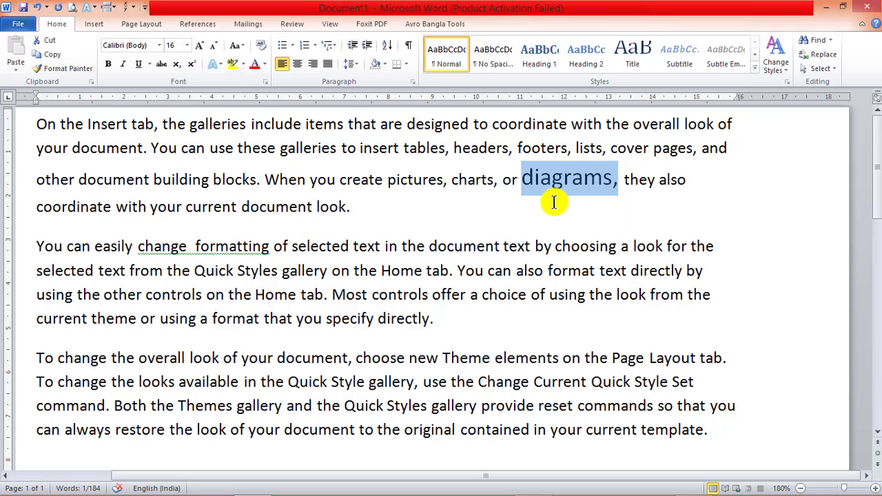
Reduce the font size of "diagrams," in the first paragraph to 12 in one-point decrements.
{"action": "key", "text": "ctrl+bracketleft"}
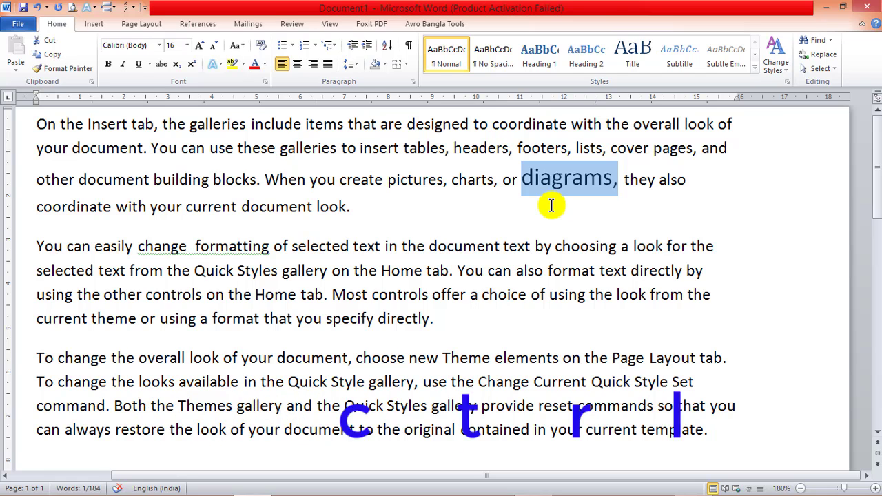
{"action": "key", "text": "ctrl+bracketleft"}
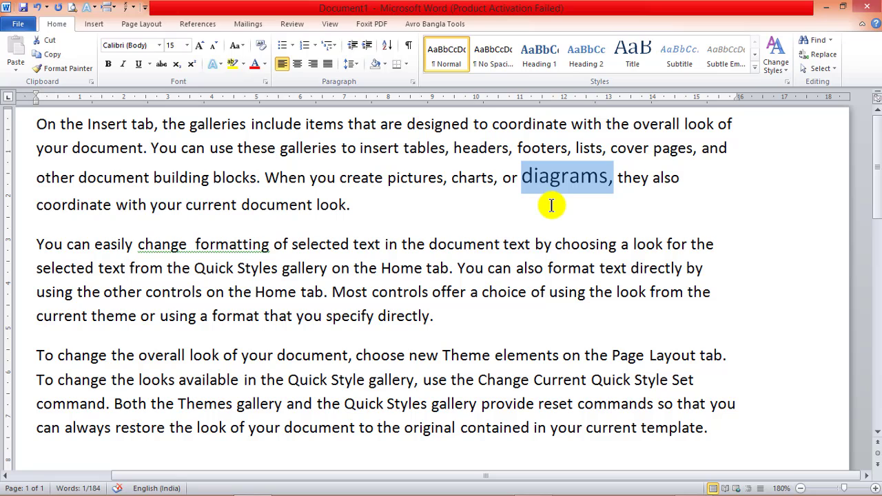
{"action": "key", "text": "ctrl+bracketleft"}
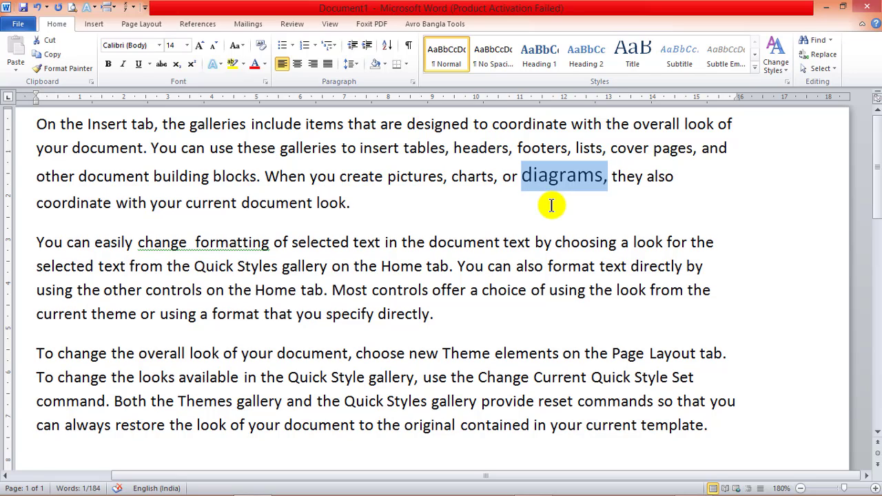
{"action": "key", "text": "ctrl+bracketleft"}
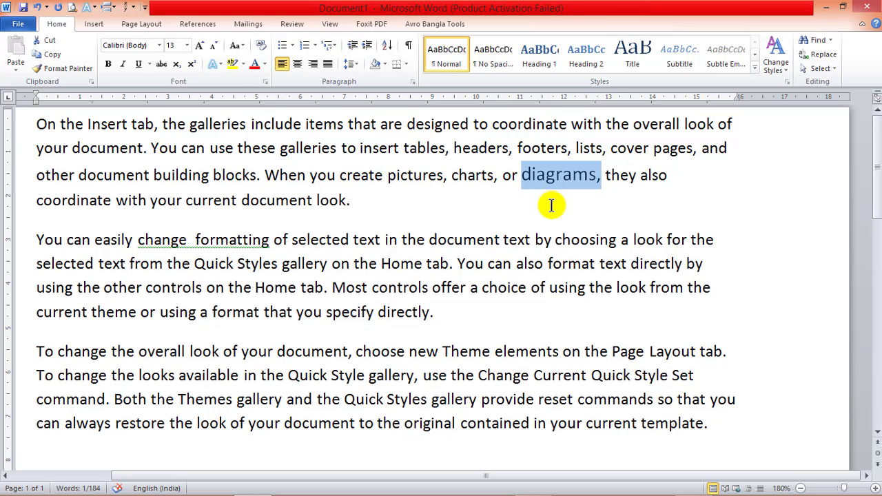
{"action": "key", "text": "ctrl+bracketleft"}
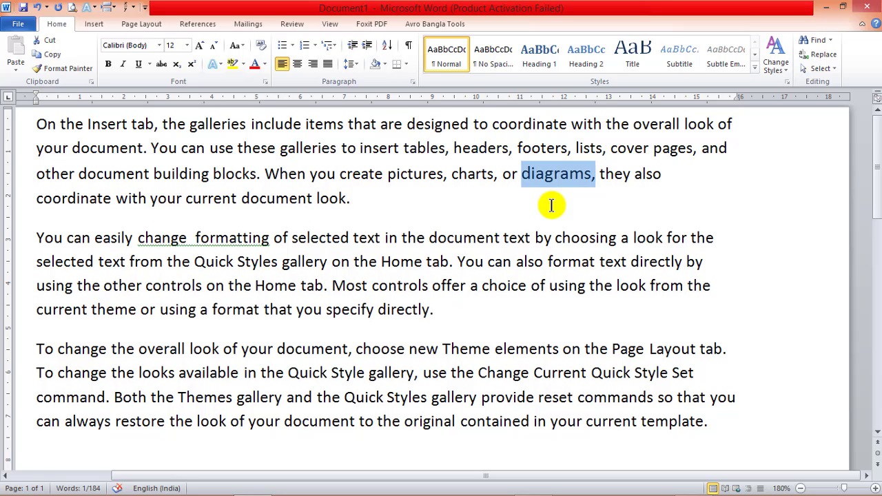